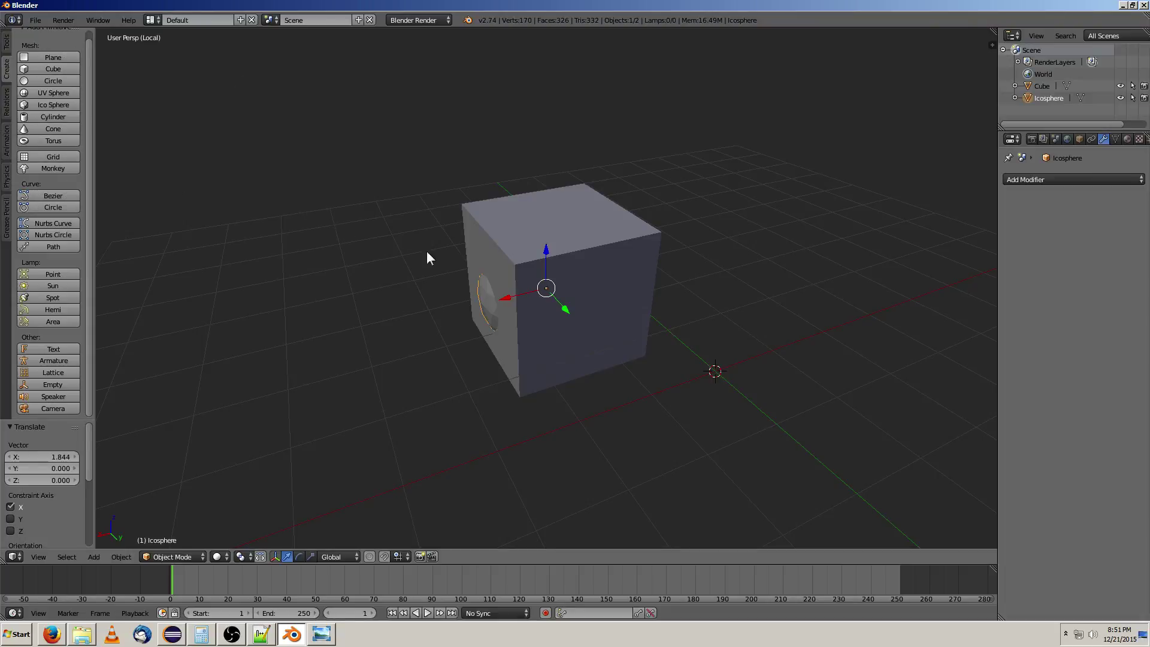
Step: Select both the cube and the icosphere and delete them, leaving only the grid
middle_click_drag(509, 257, 514, 313)
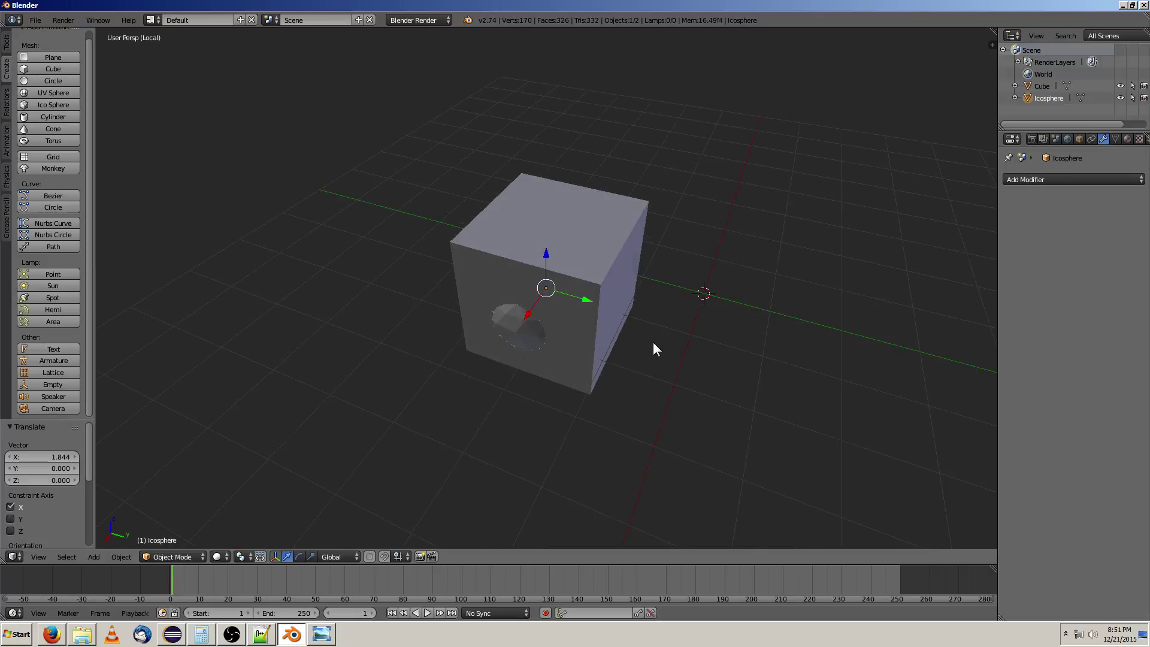
key("a")
key("a")
key("a")
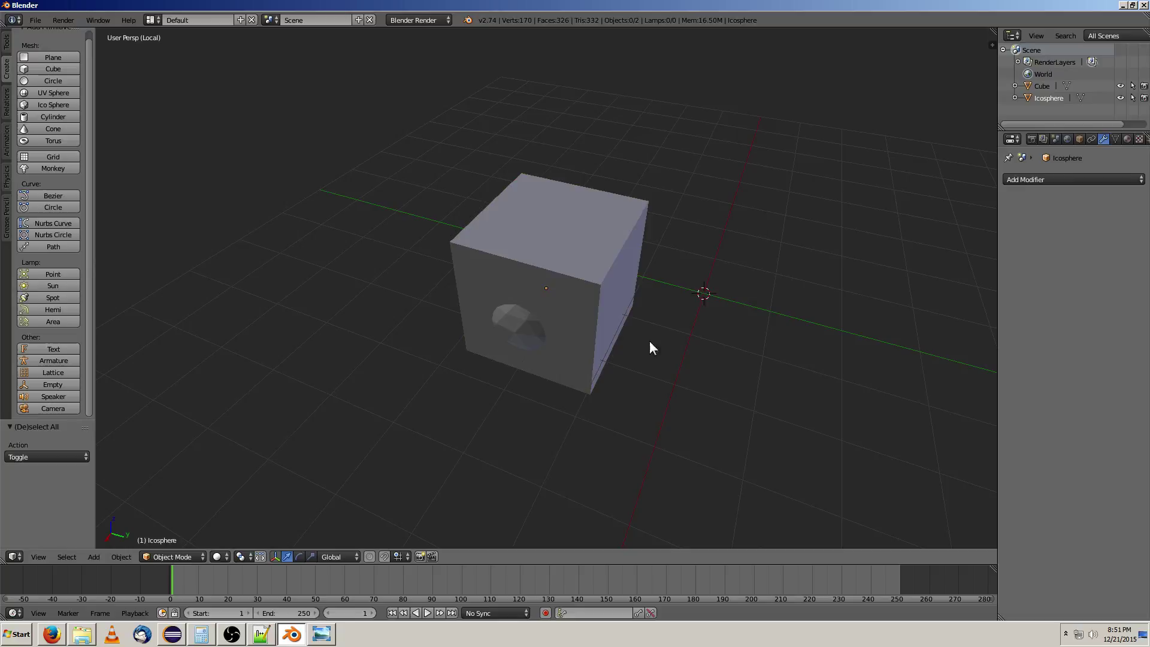
right_click(605, 378)
key("a")
key("a")
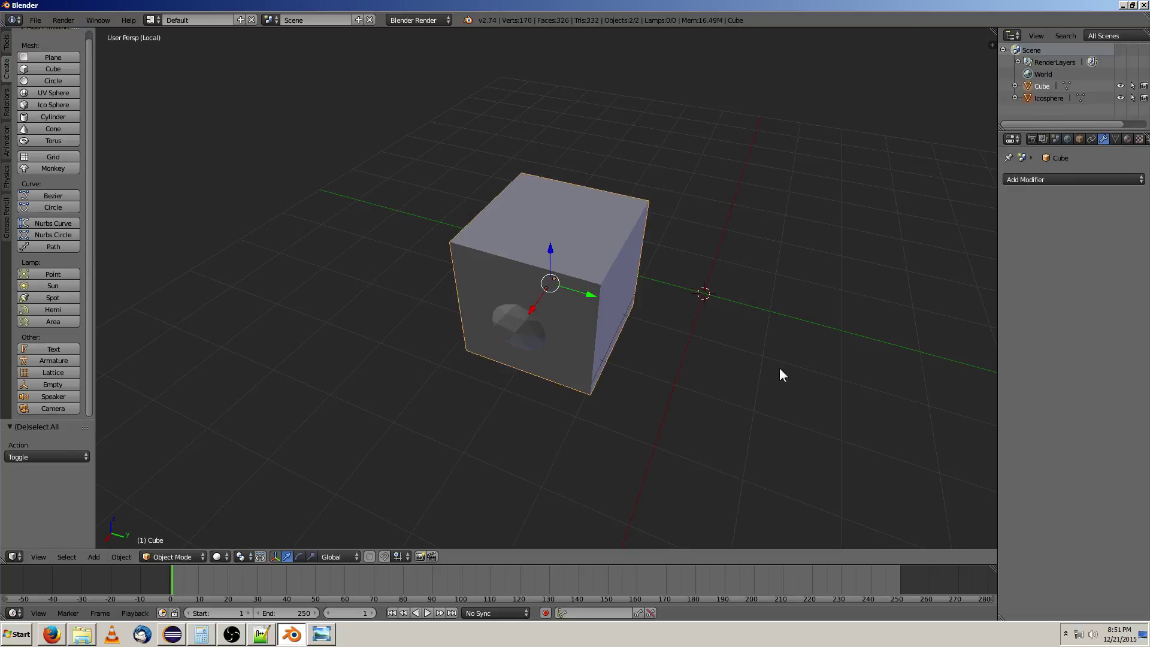
key("x")
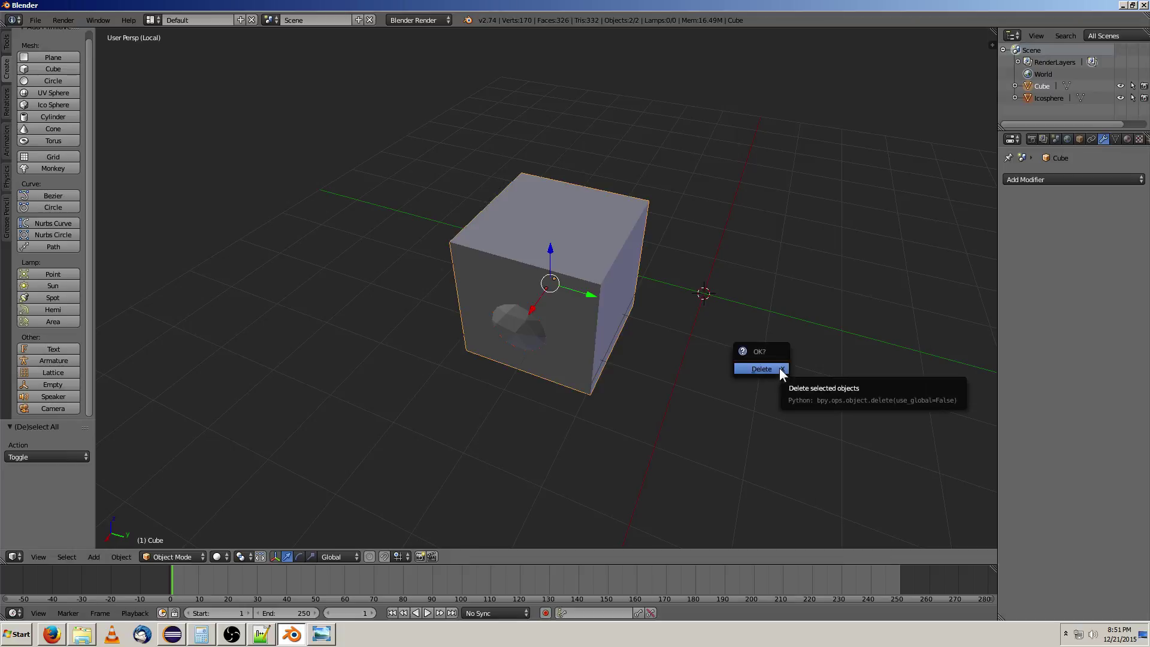
left_click(780, 370)
middle_click_drag(723, 323, 547, 351)
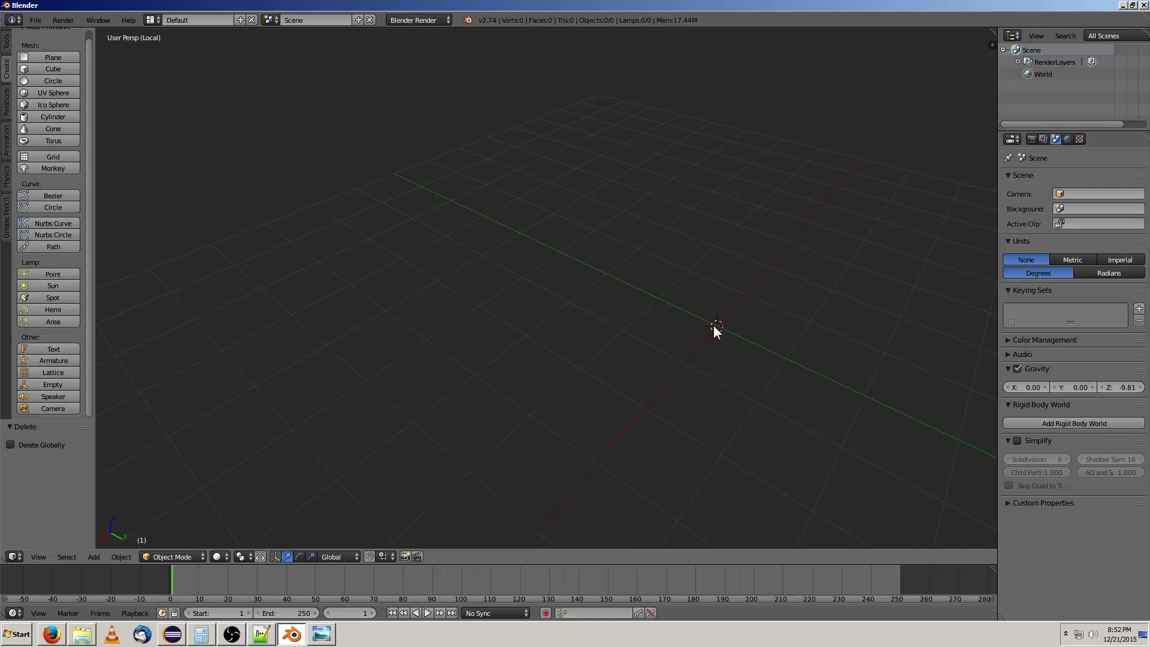
Step: Add a plane at the scene centre and orbit the view around it
left_click(42, 57)
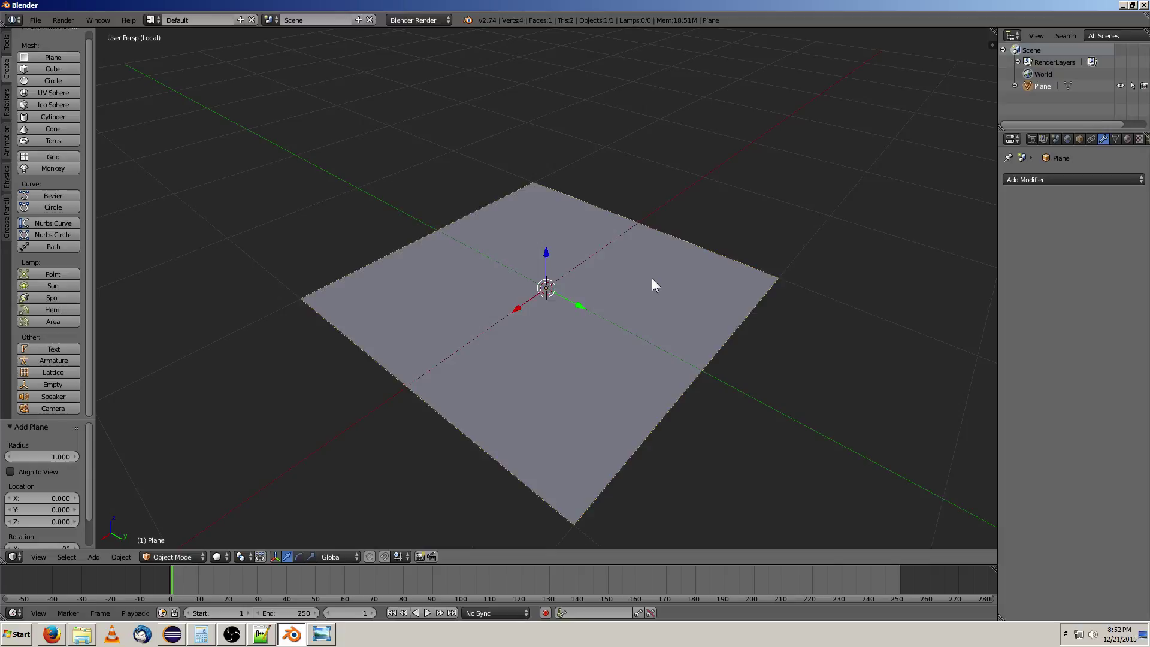
scroll(652, 282, "down", 3)
middle_click_drag(651, 290, 592, 369)
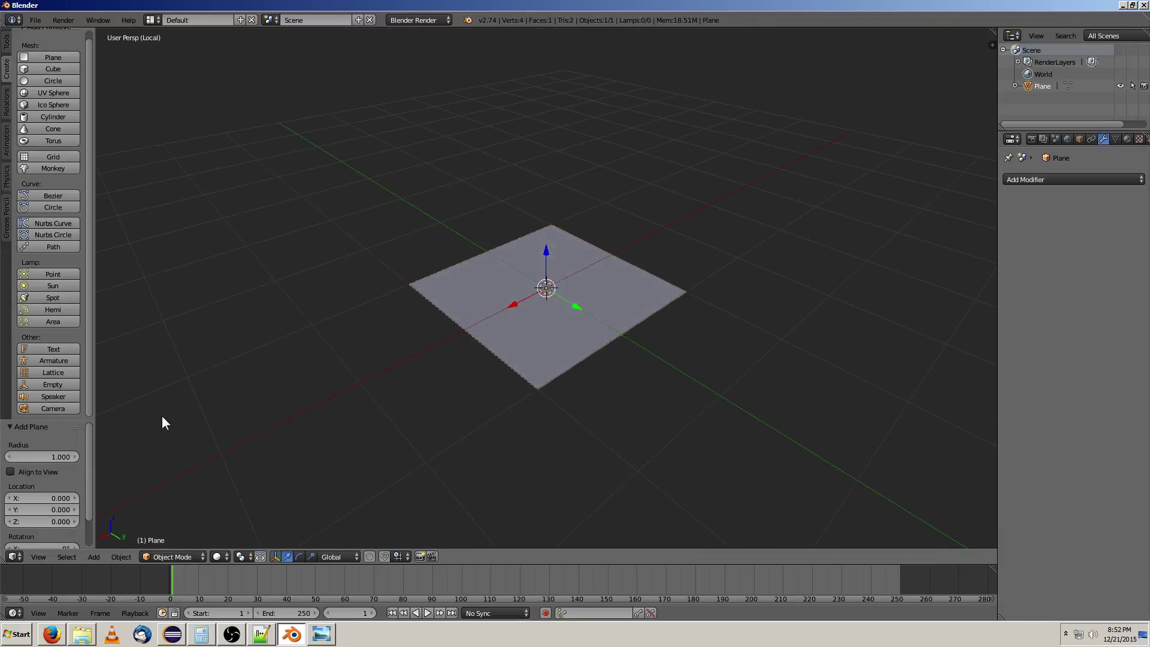
middle_click_drag(357, 341, 501, 353)
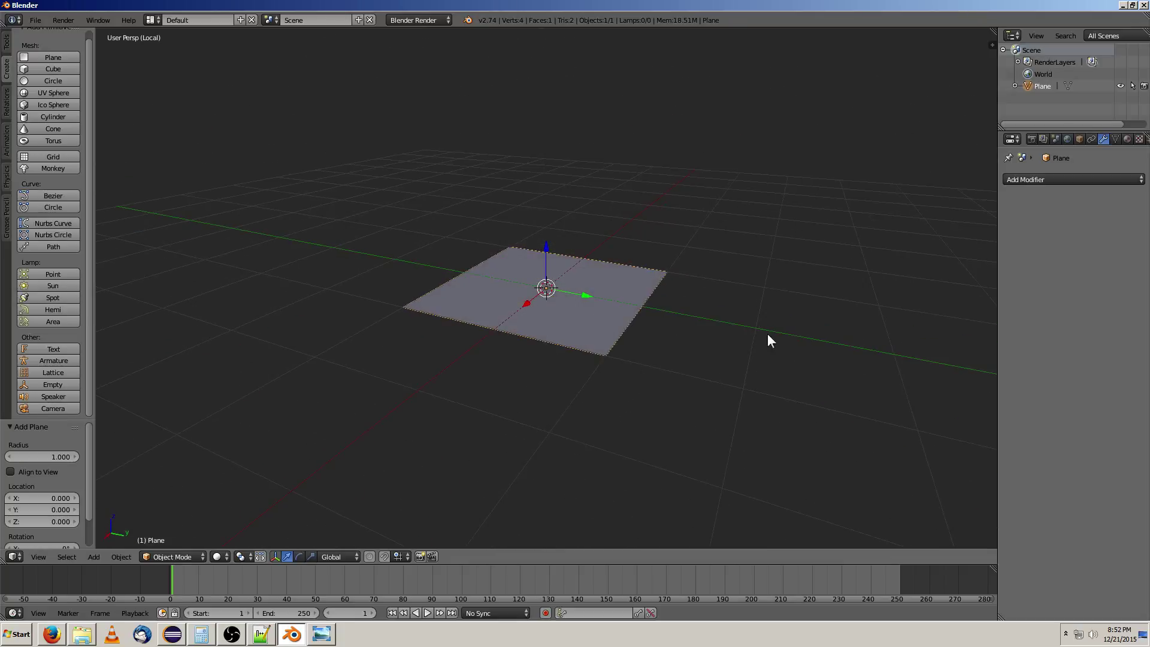
scroll(504, 293, "up", 2)
scroll(504, 293, "down", 2)
Step: Delete the plane, then add a cube and delete it as well
key("x")
left_click(605, 271)
left_click(48, 68)
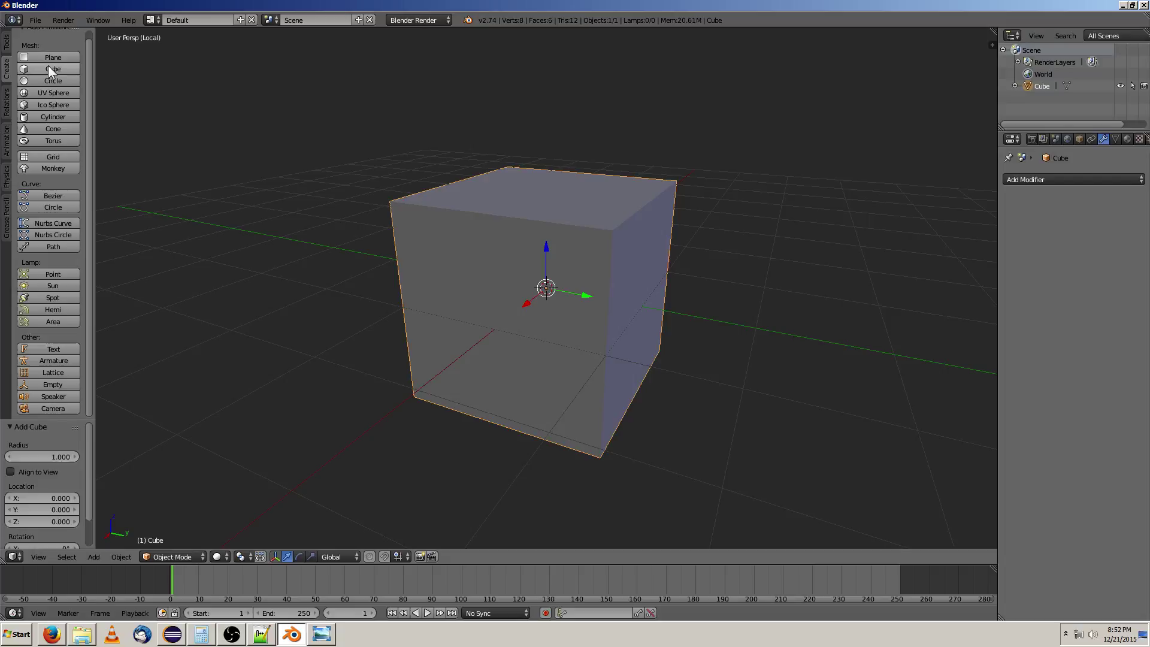
mouse_move(572, 265)
middle_mouse_down()
mouse_move(593, 285)
mouse_move(545, 270)
mouse_move(555, 274)
middle_mouse_up()
key("Delete")
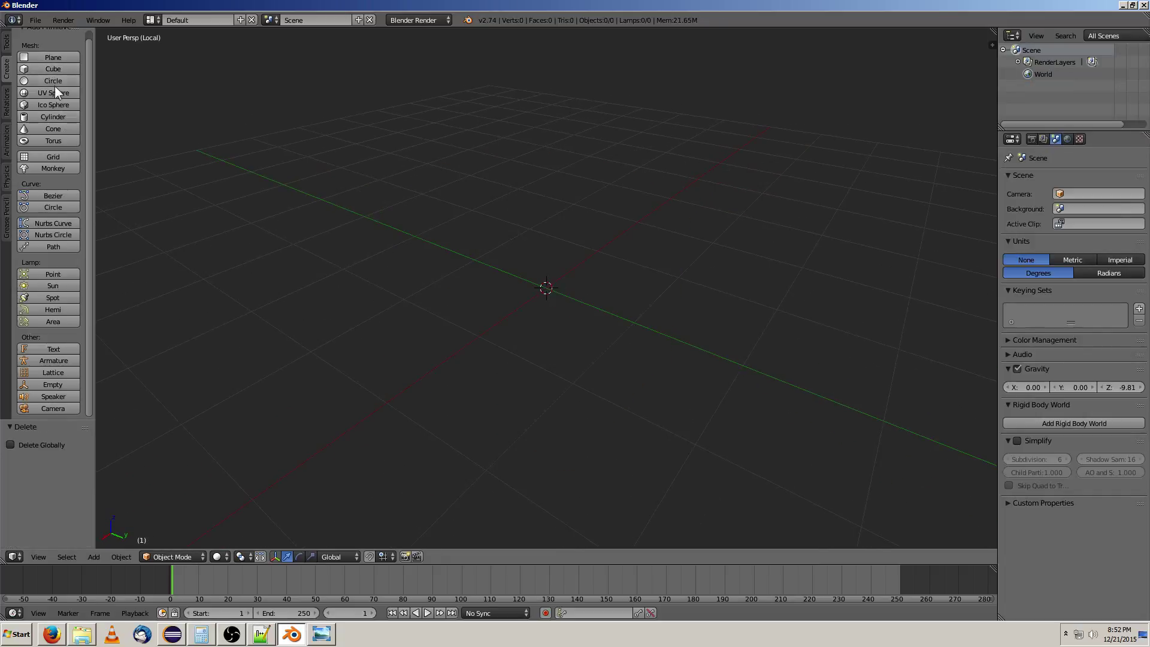
Step: Add a 32-vertex circle outline and orbit the view around it
left_click(53, 81)
middle_click_drag(465, 252, 542, 290)
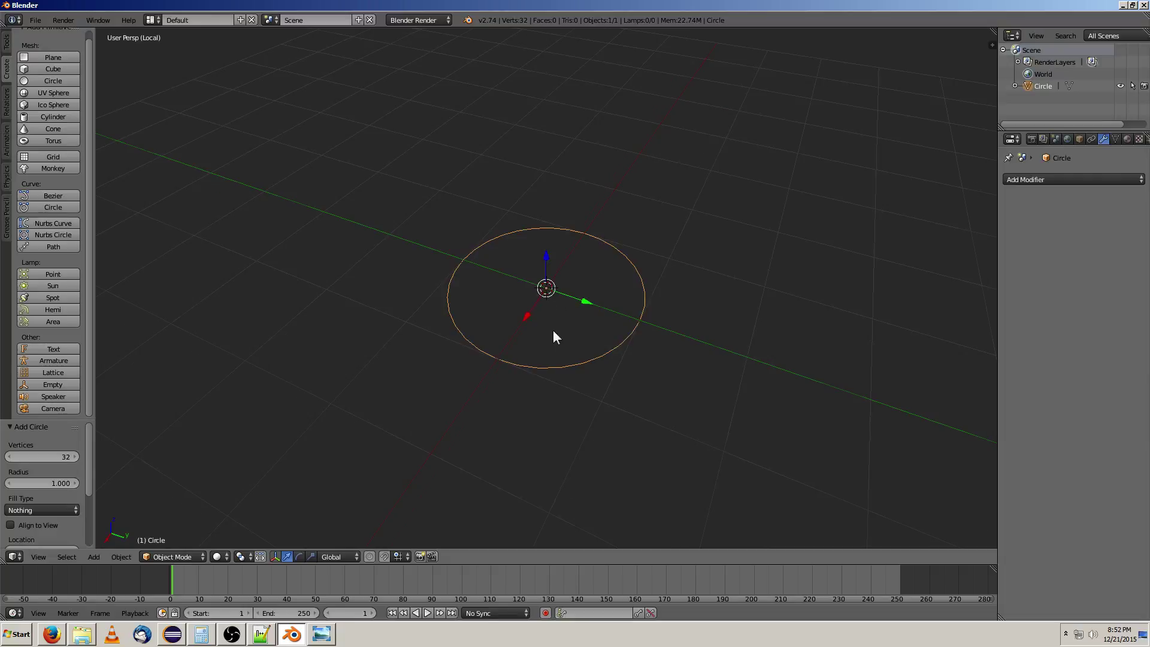
middle_click_drag(553, 333, 549, 301)
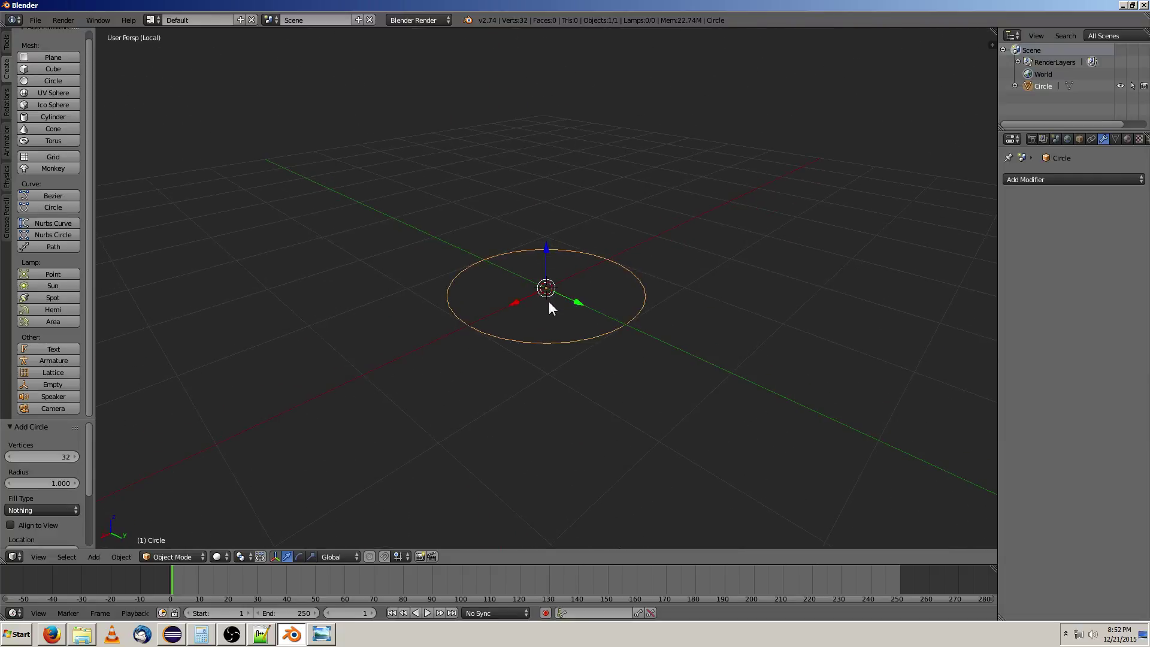
Step: Replace the circle with a UV sphere of 32 segments and 16 rings
key("x")
left_click(552, 263)
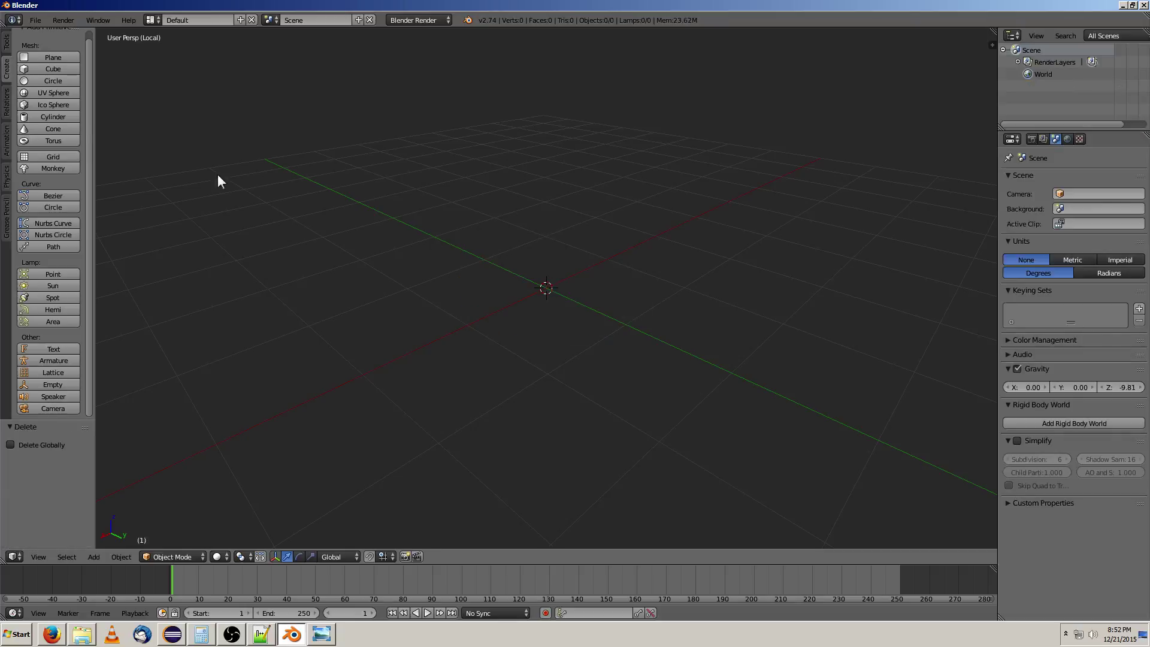
left_click(52, 93)
scroll(511, 249, "up", 2)
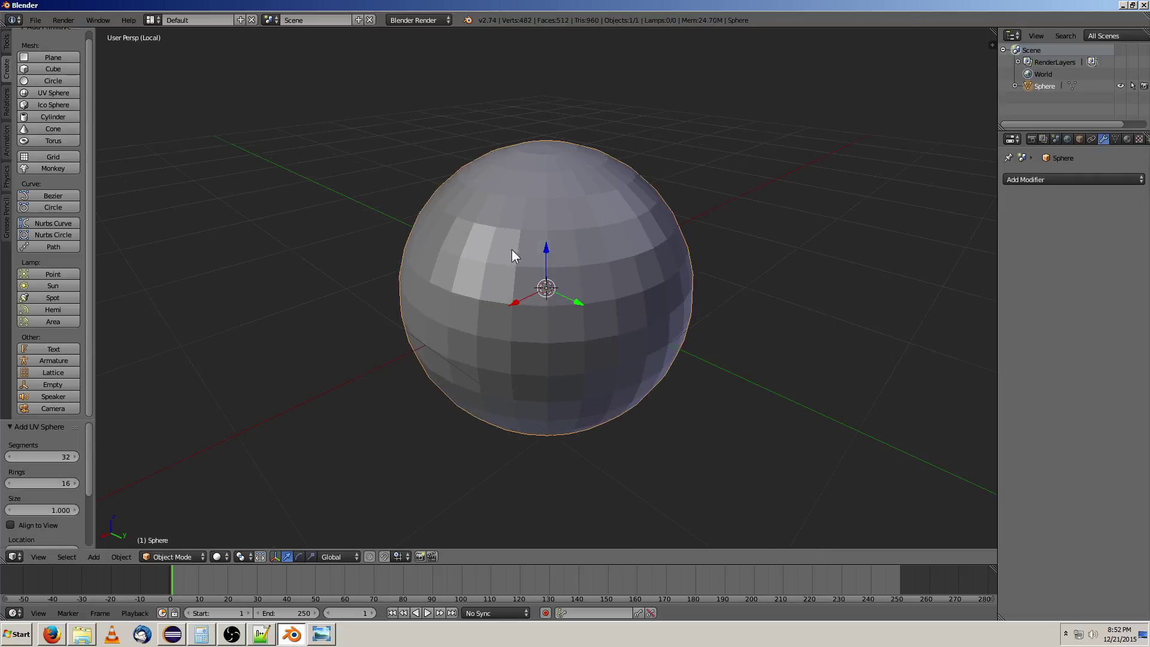
middle_click_drag(511, 249, 520, 338)
scroll(456, 297, "up", 3)
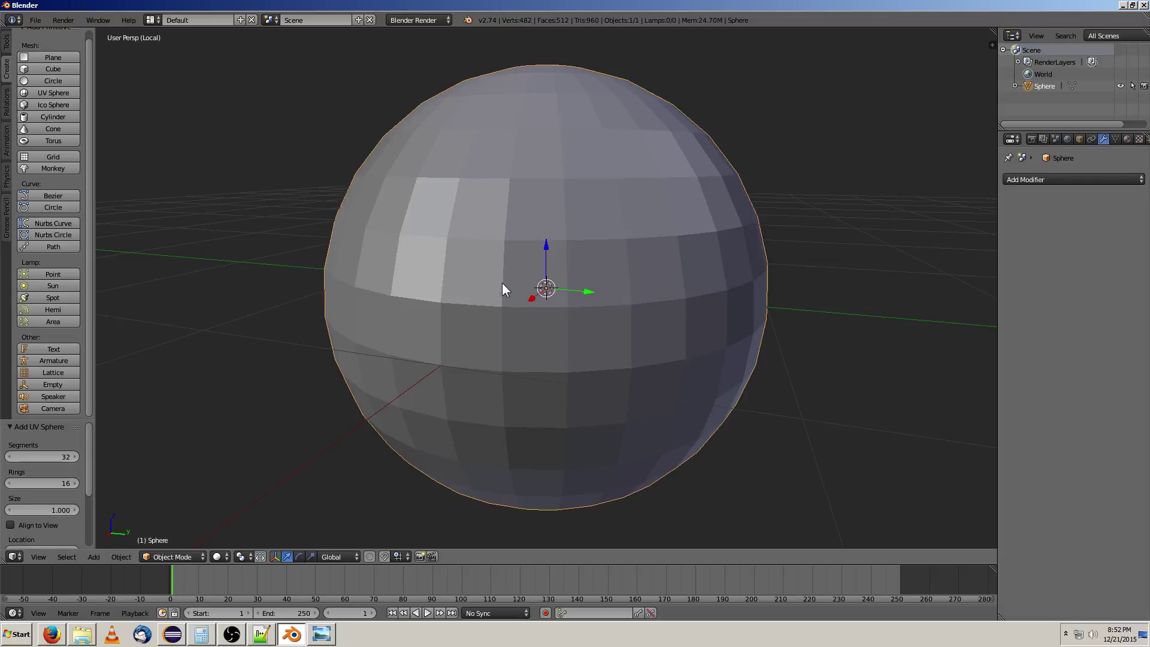
Step: Orbit around the sphere and start a rotation, then cancel it, leaving the sphere unchanged
middle_click_drag(516, 185, 544, 226)
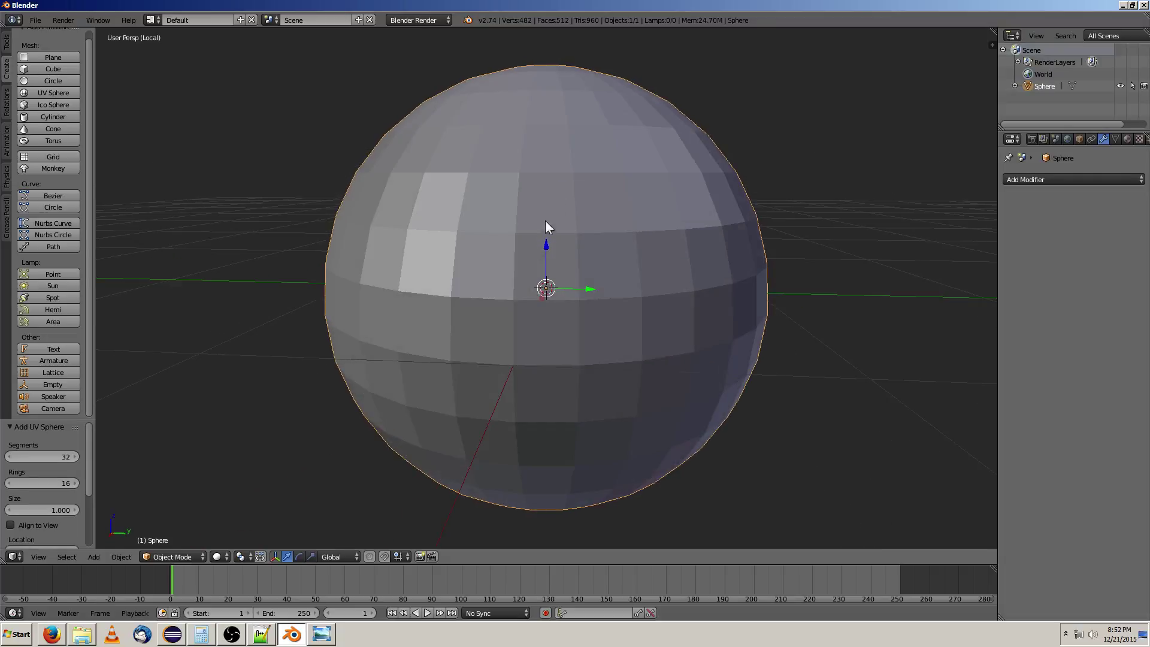
key("r")
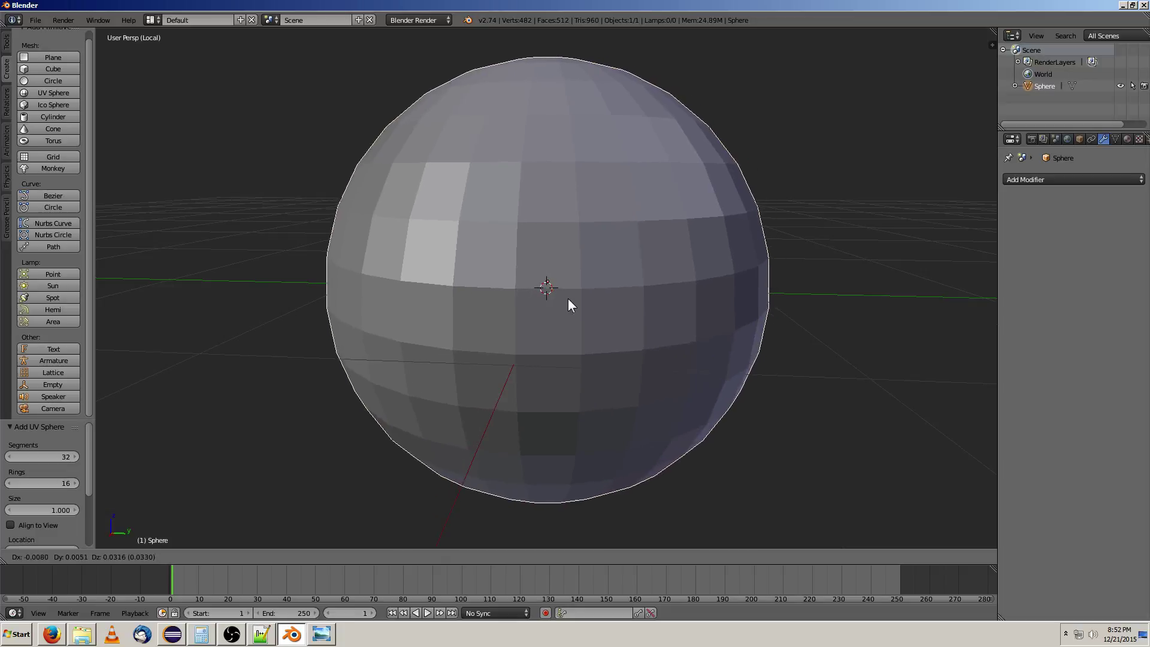
key("Escape")
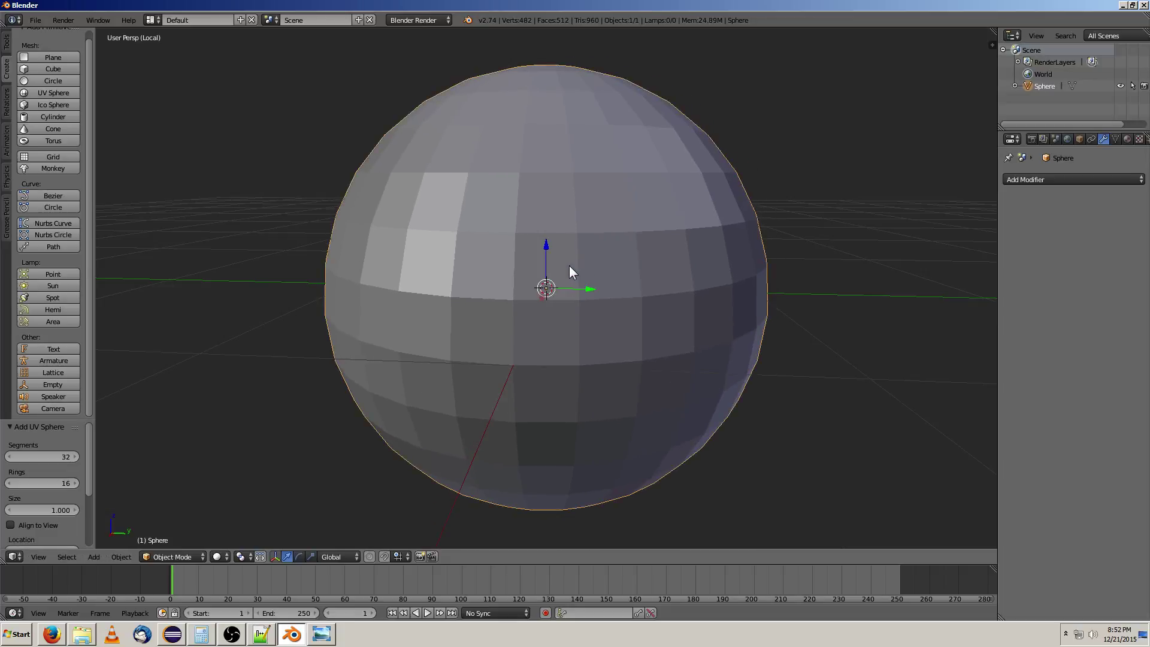
scroll(569, 265, "up", 4)
scroll(557, 264, "down", 2)
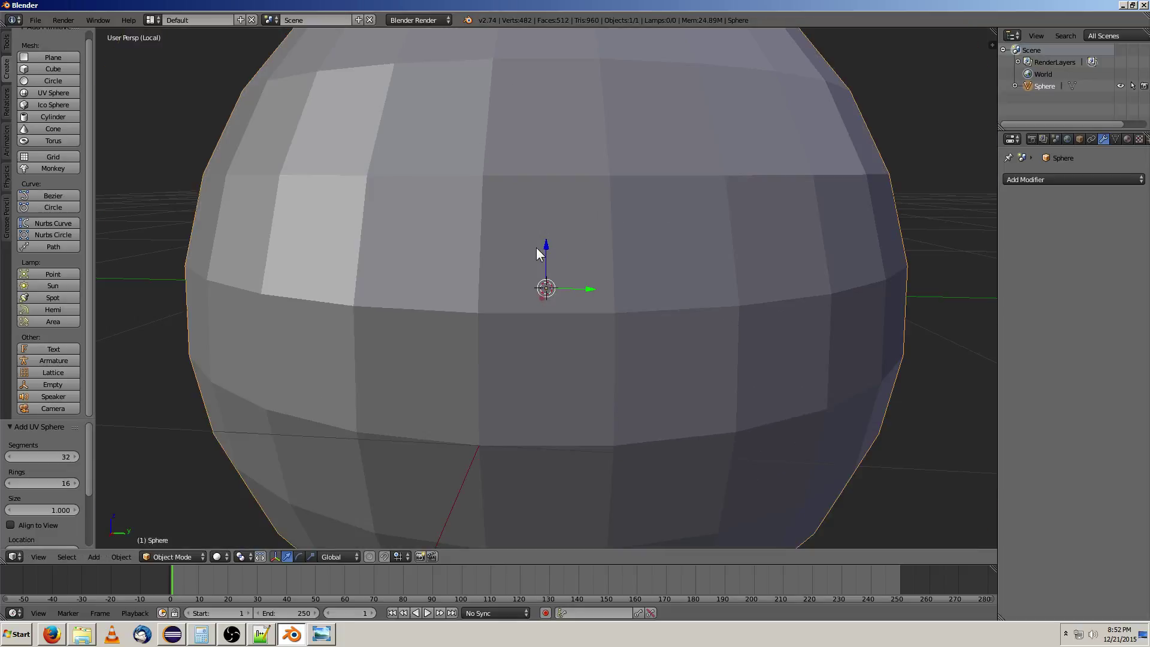
Step: Put the UV sphere into Edit Mode and orbit across its faces
key("Tab")
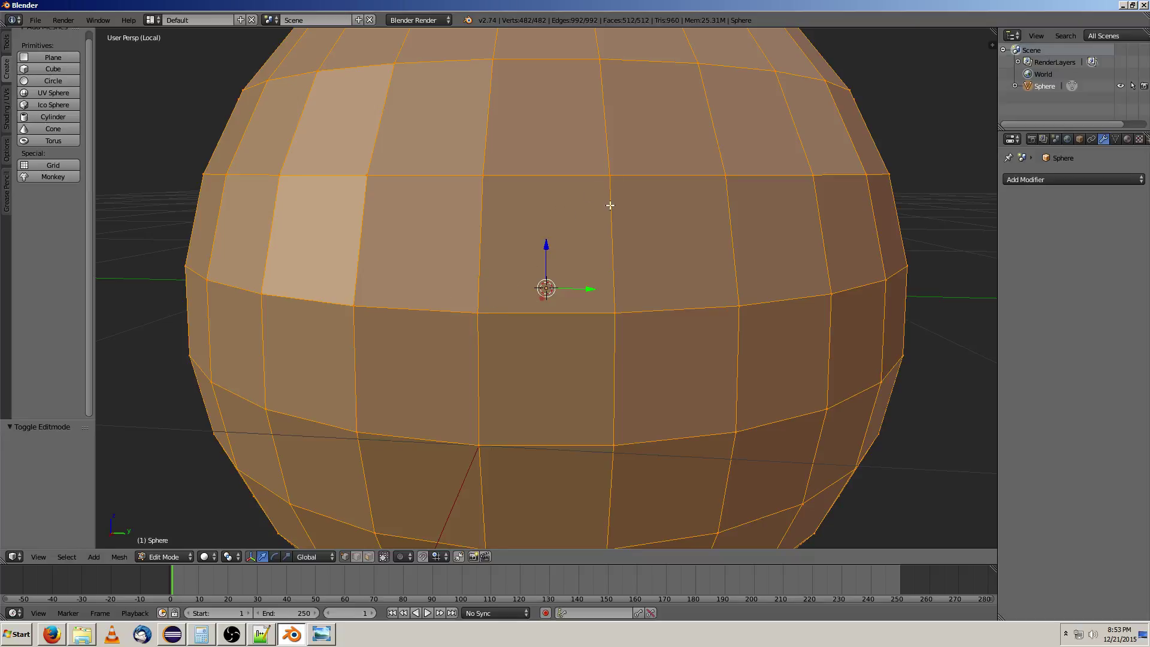
middle_click_drag(609, 203, 584, 282)
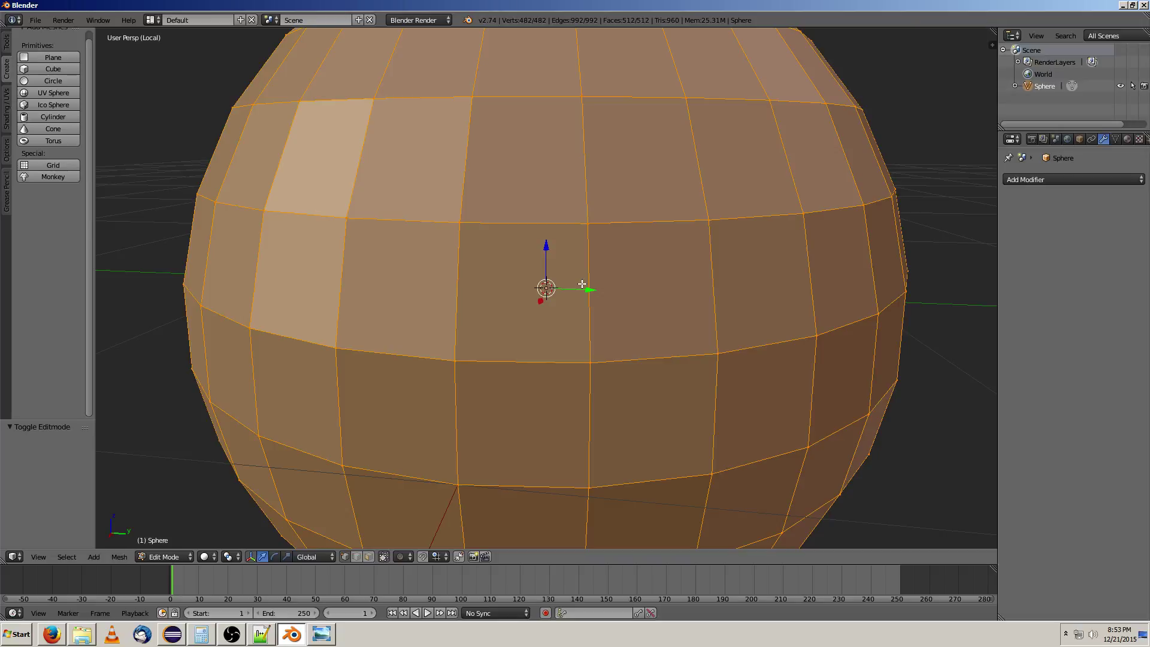
key("Tab")
scroll(617, 276, "down", 4)
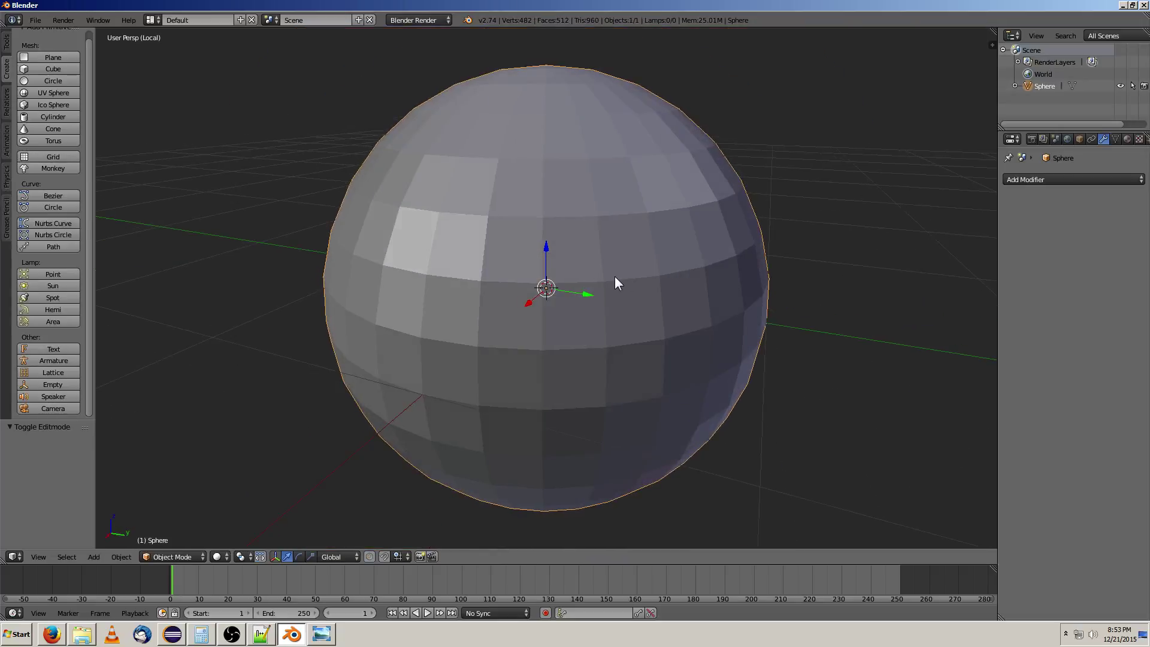
middle_click_drag(591, 279, 573, 343)
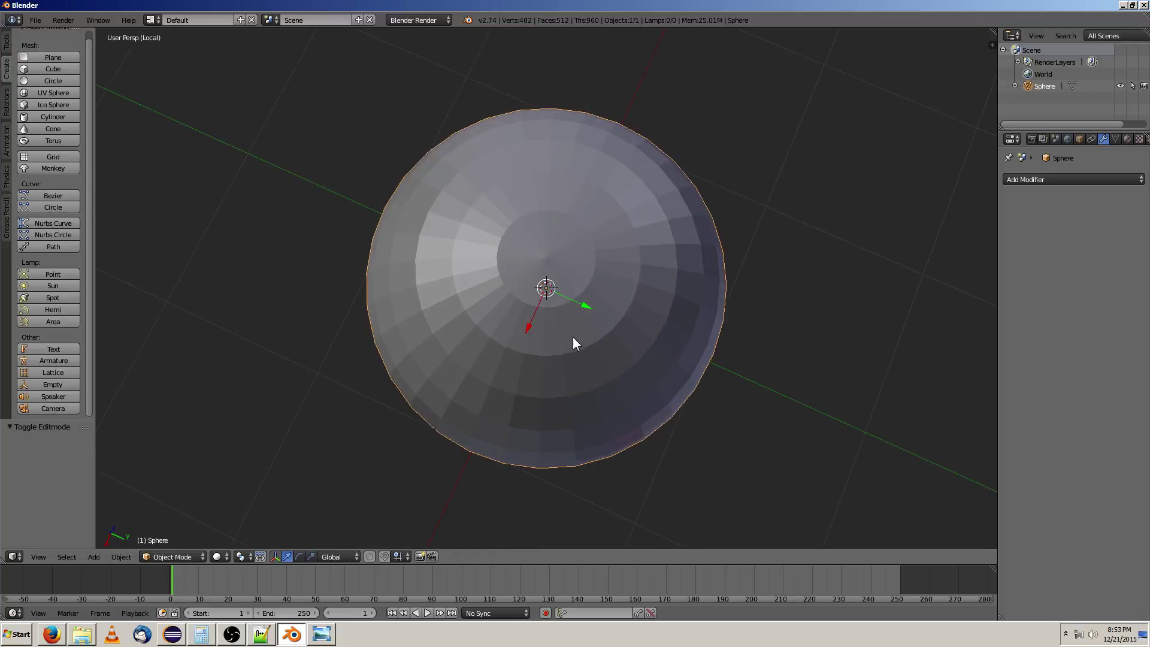
key("Tab")
scroll(573, 337, "up", 4)
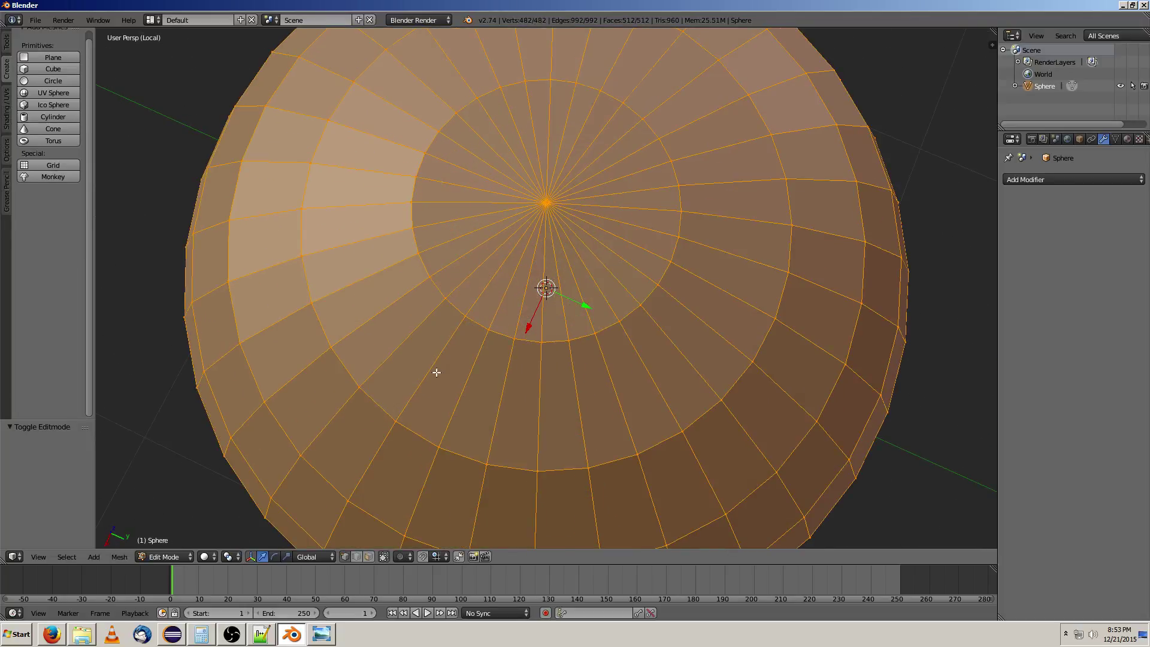
middle_click_drag(436, 372, 500, 290)
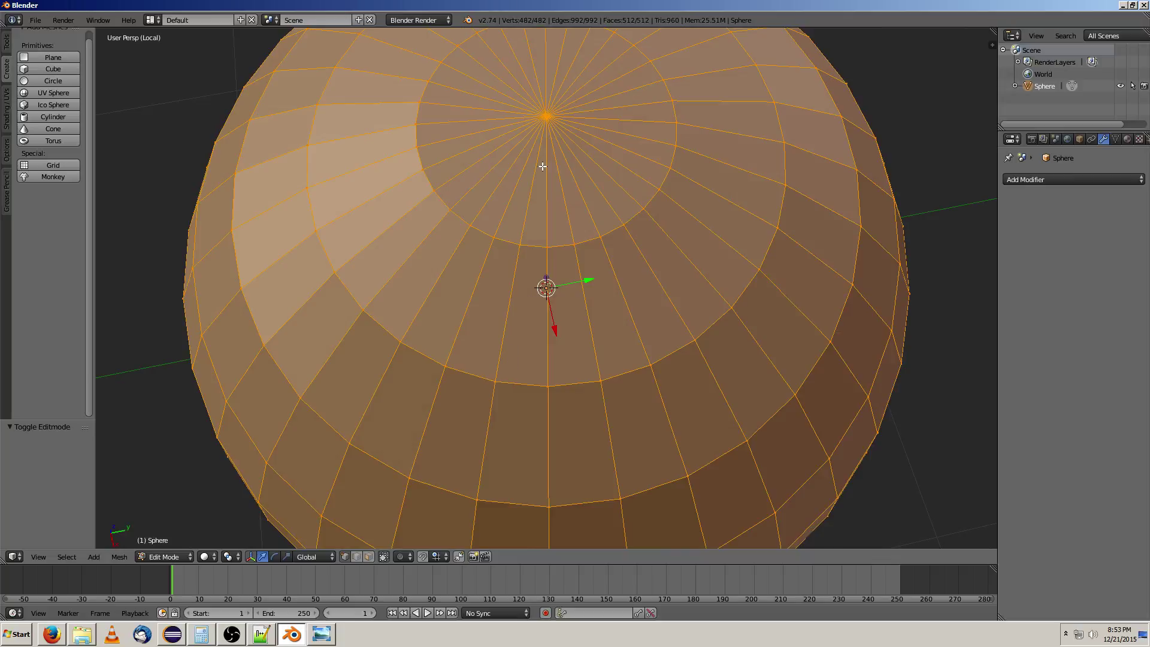
middle_click_drag(542, 147, 547, 205)
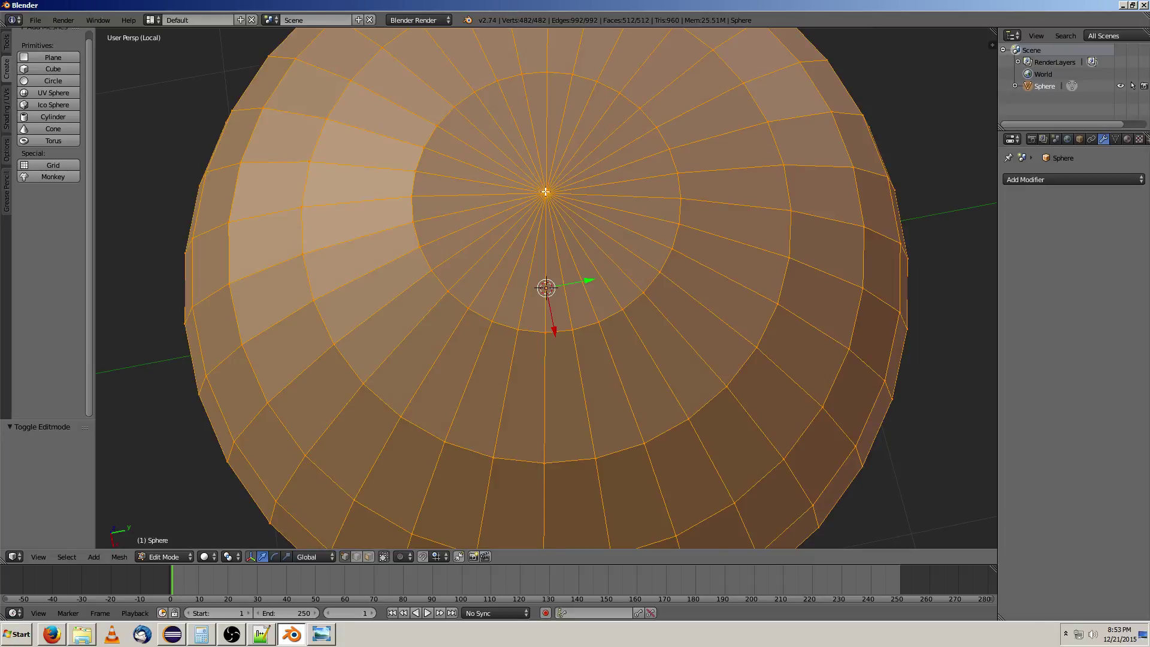
scroll(545, 212, "up", 3)
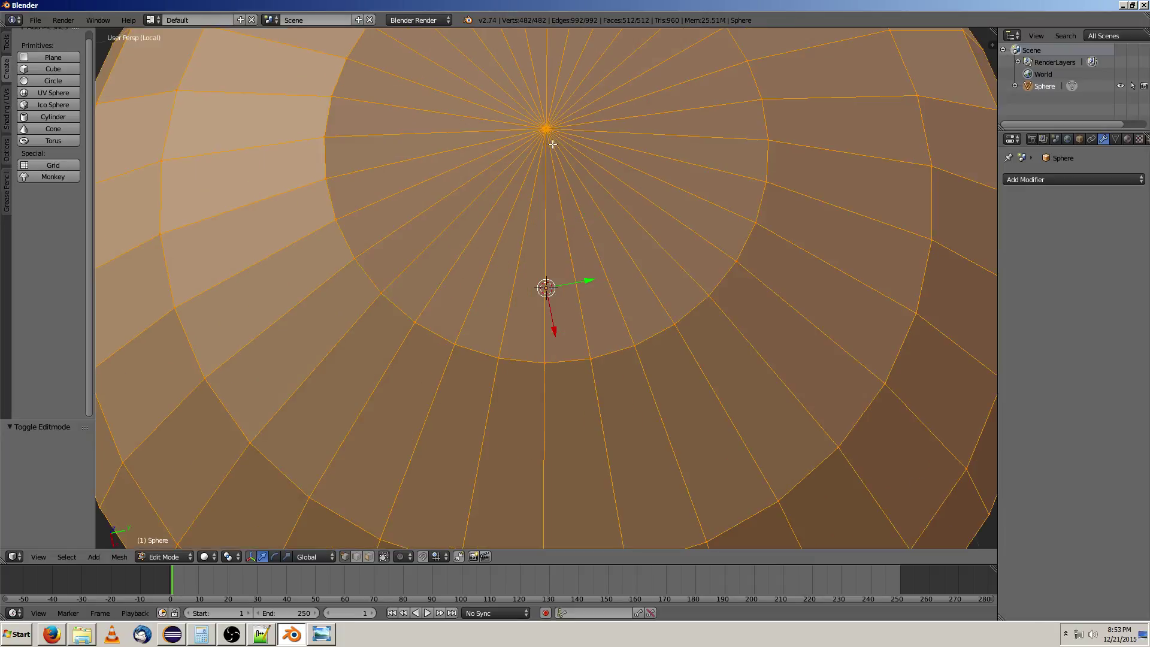
scroll(536, 125, "up", 5)
scroll(539, 143, "down", 6)
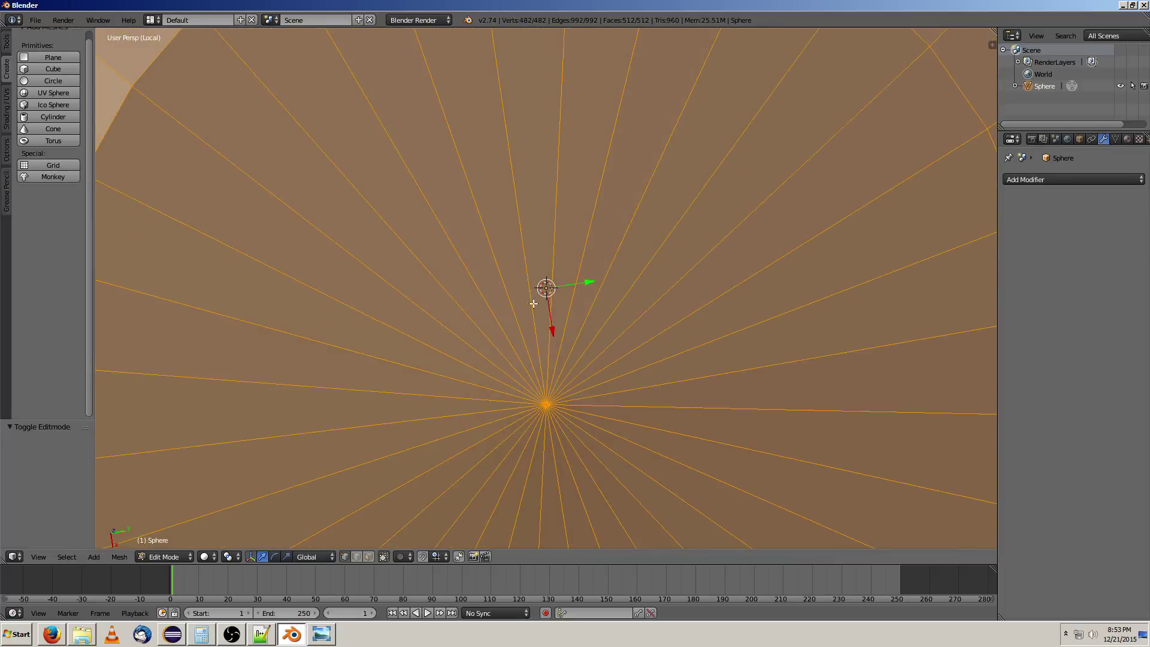
scroll(557, 371, "down", 4)
scroll(562, 379, "down", 3)
middle_click_drag(569, 392, 548, 268)
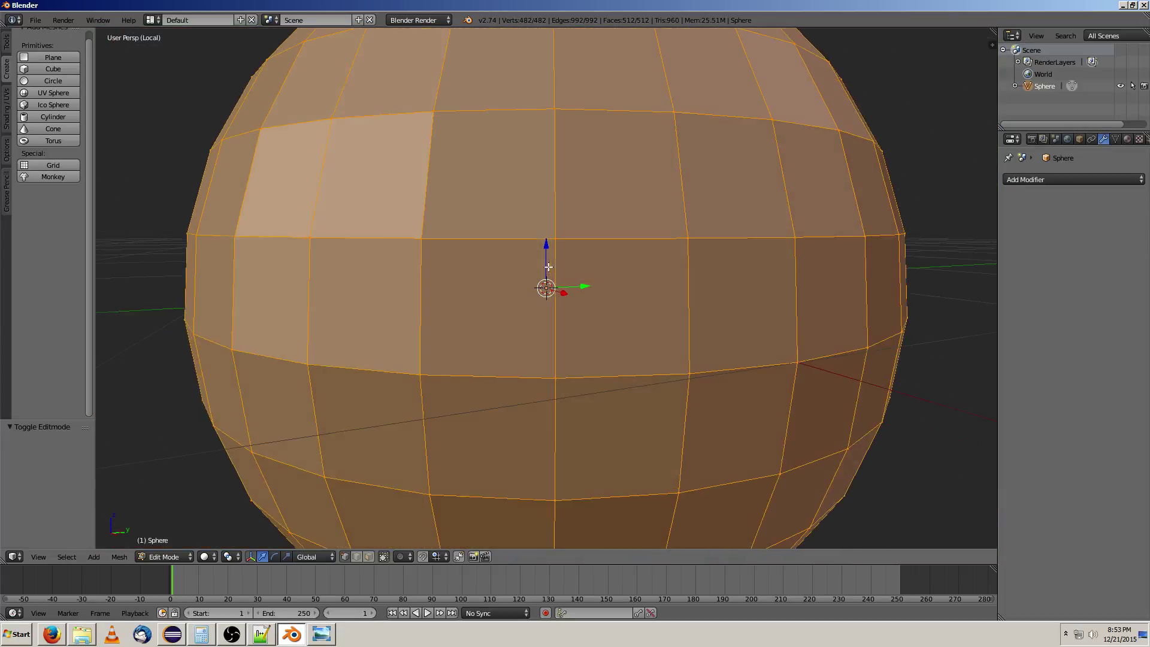
scroll(511, 235, "down", 3)
middle_click_drag(608, 372, 541, 327)
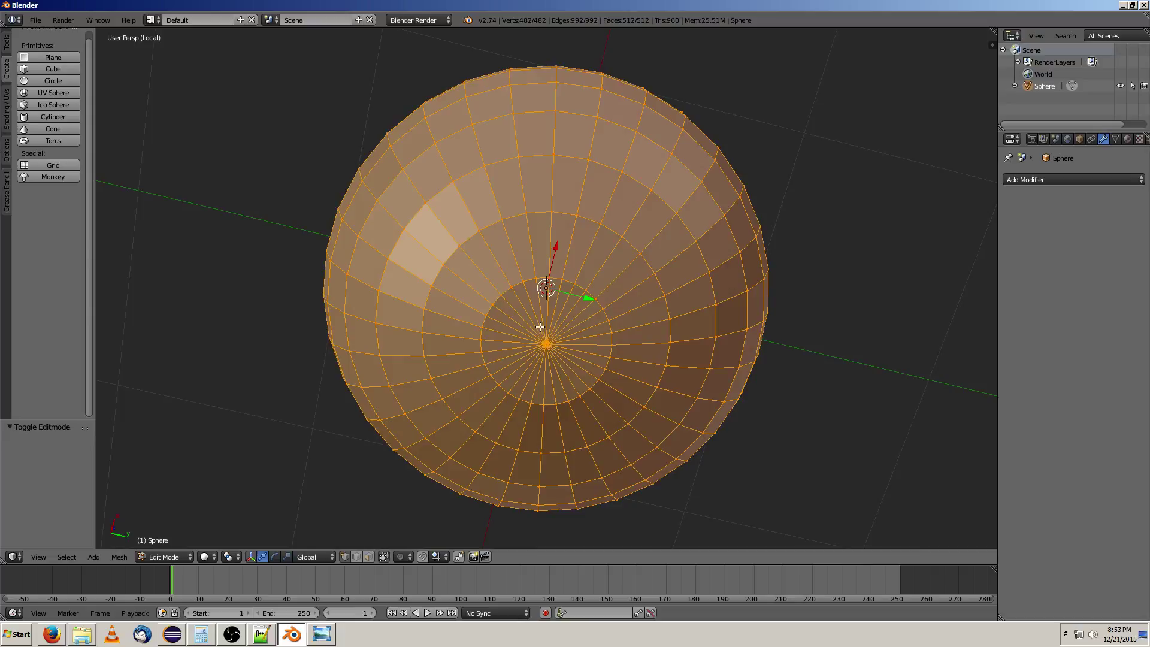
mouse_move(590, 244)
middle_mouse_down()
mouse_move(572, 341)
mouse_move(571, 313)
middle_mouse_up()
scroll(537, 367, "down", 3)
scroll(585, 323, "up", 2)
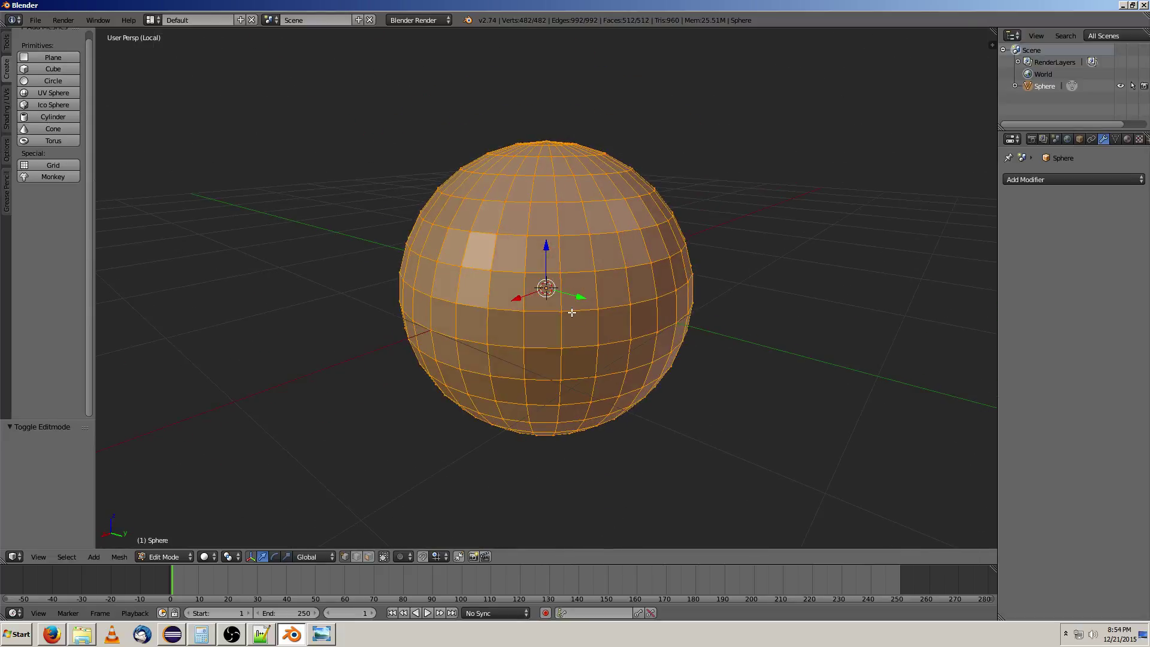
Step: Delete all of the UV sphere's vertices and add an ico sphere in their place
key("x")
left_click(572, 312)
left_click(54, 105)
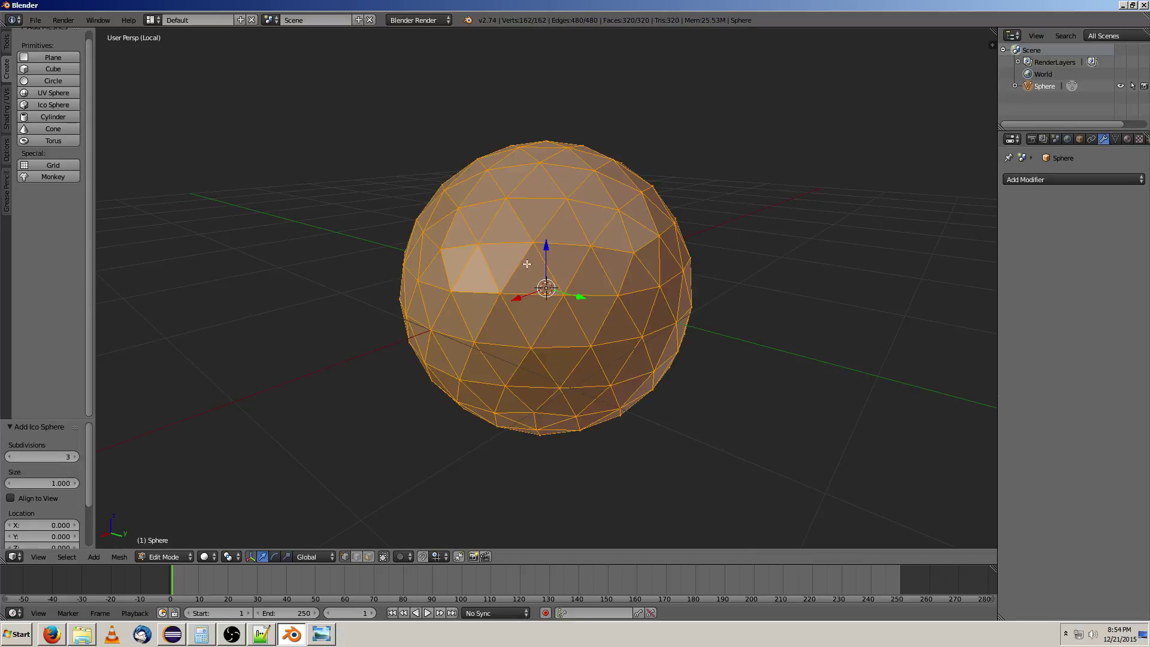
scroll(574, 323, "up", 1)
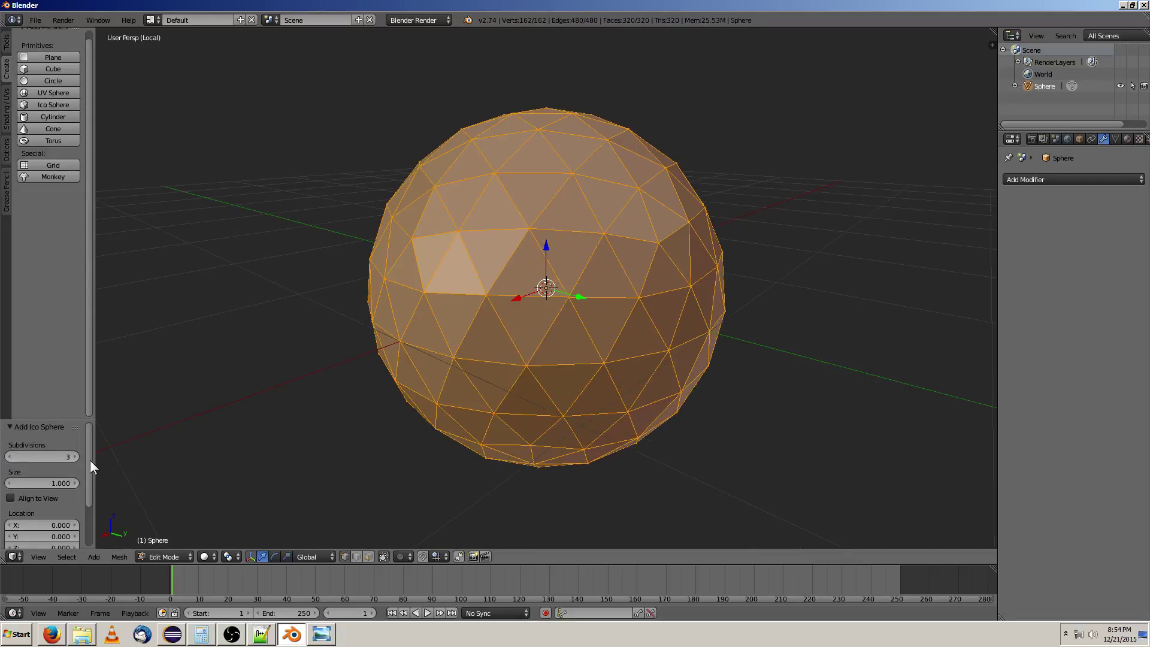
Step: Step the ico sphere's subdivisions between 1 and 3, finishing at 3
left_click(10, 456)
left_click(9, 455)
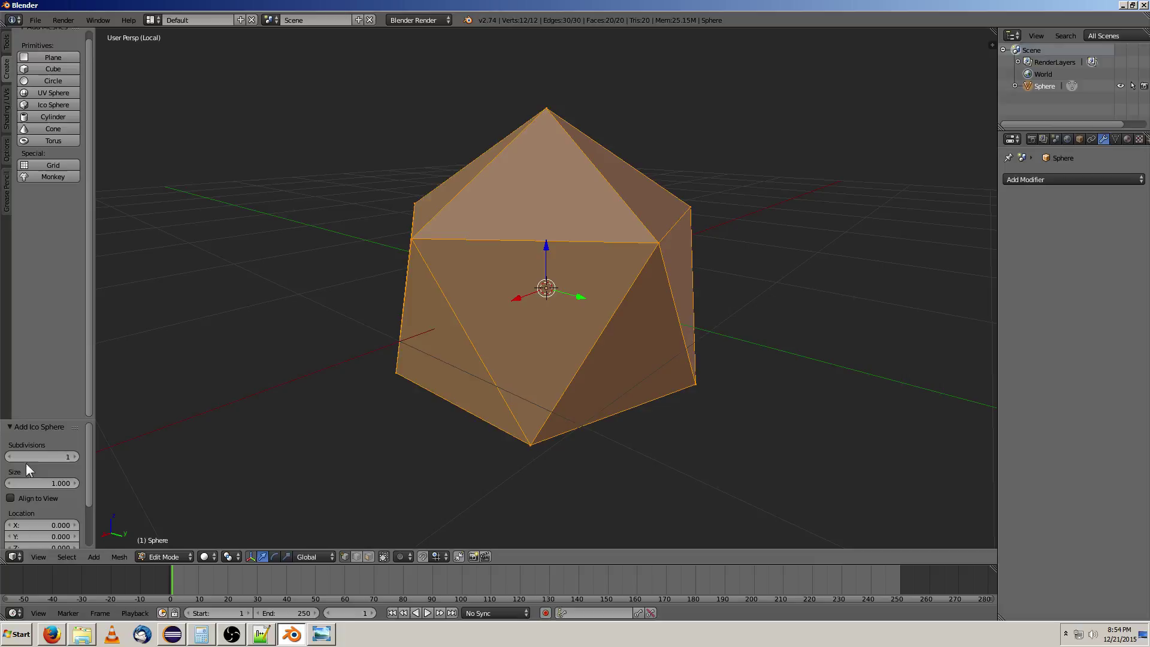
left_click(77, 459)
left_click(77, 458)
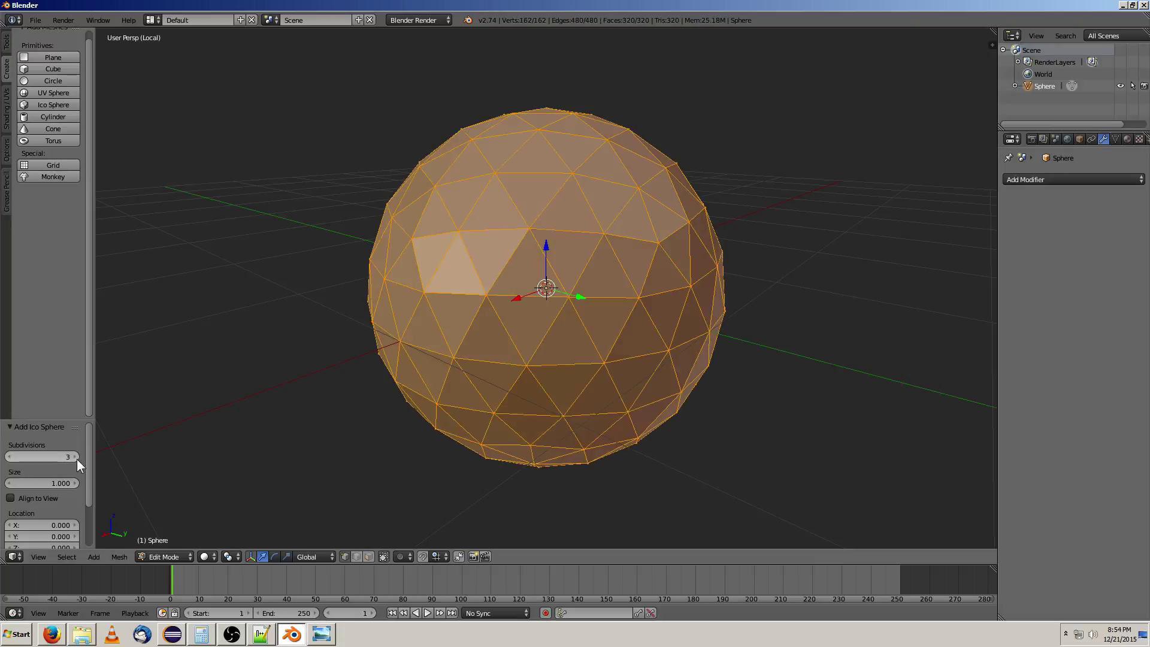
left_click(9, 455)
left_click(10, 456)
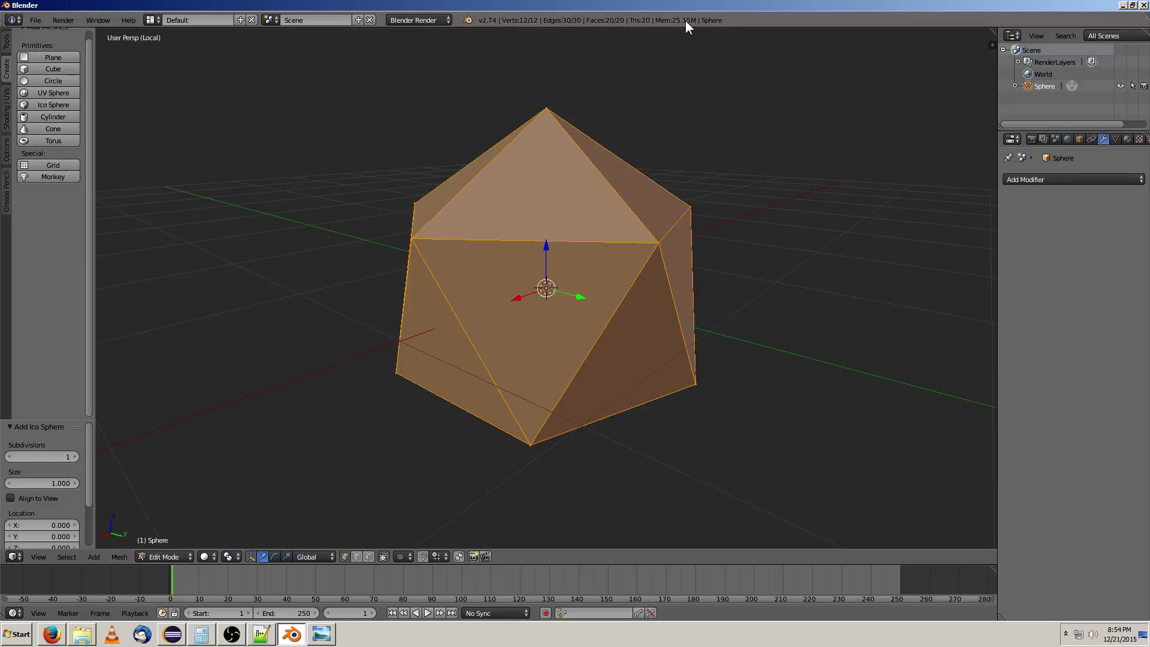
left_click(74, 457)
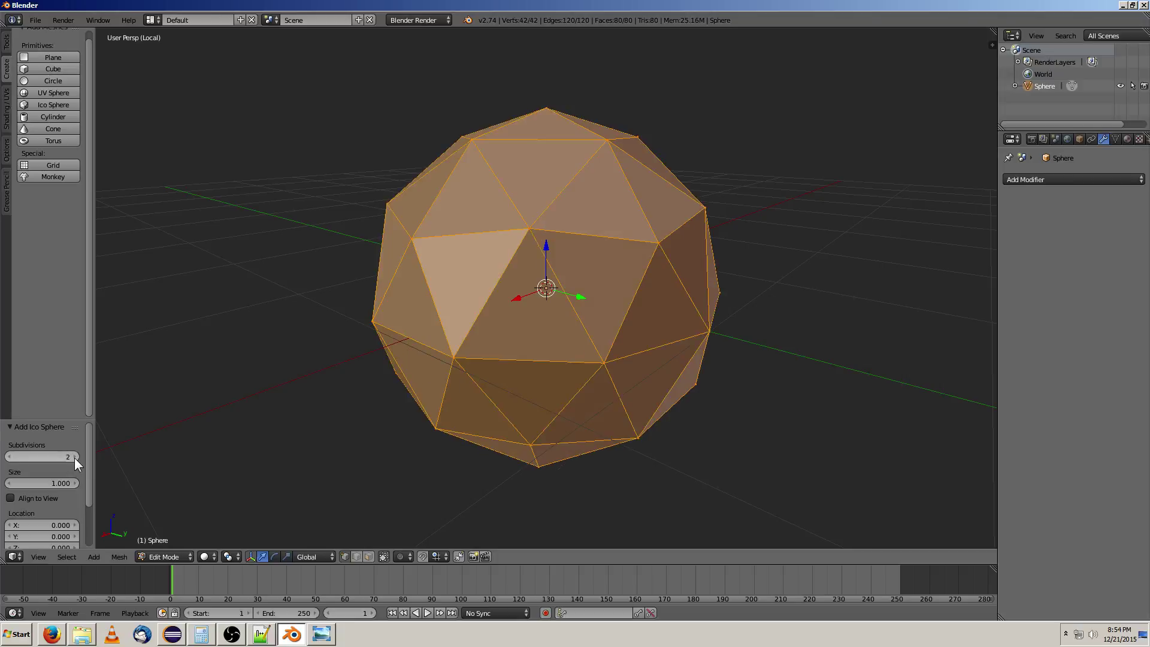
left_click(10, 458)
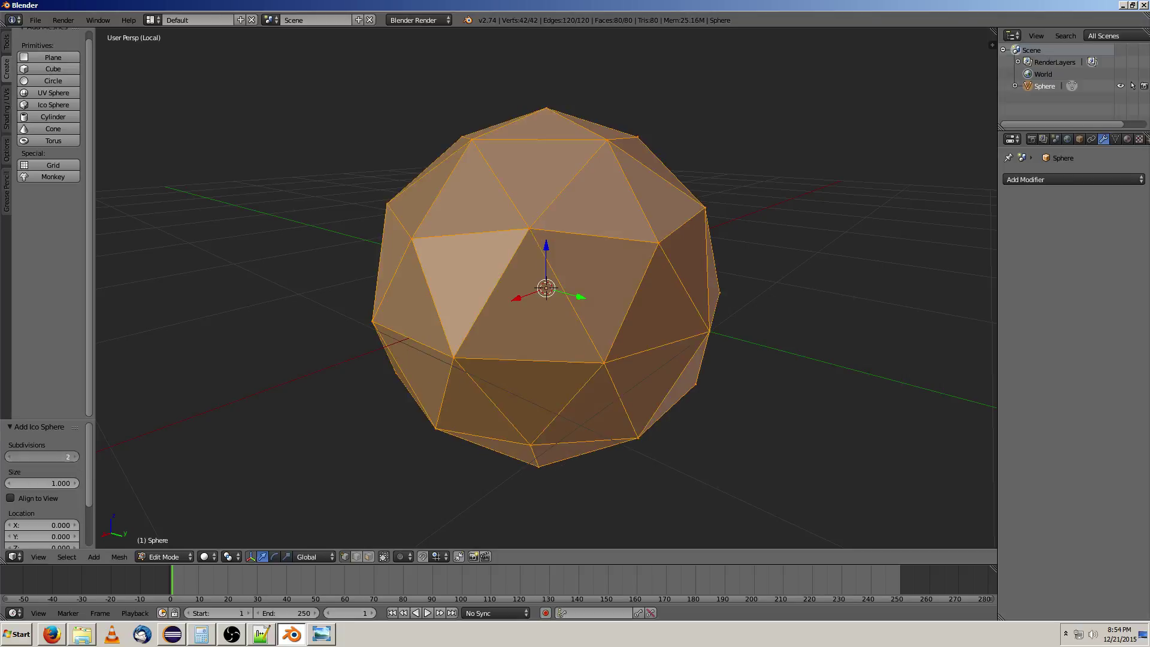
left_click(75, 457)
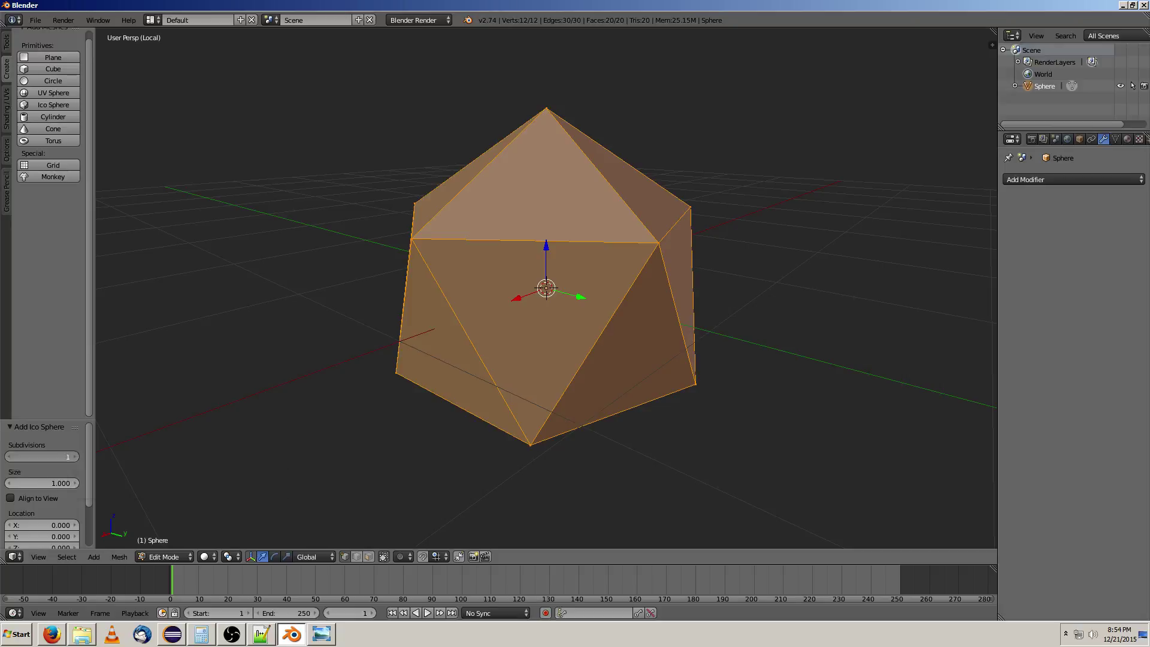
left_click(74, 458)
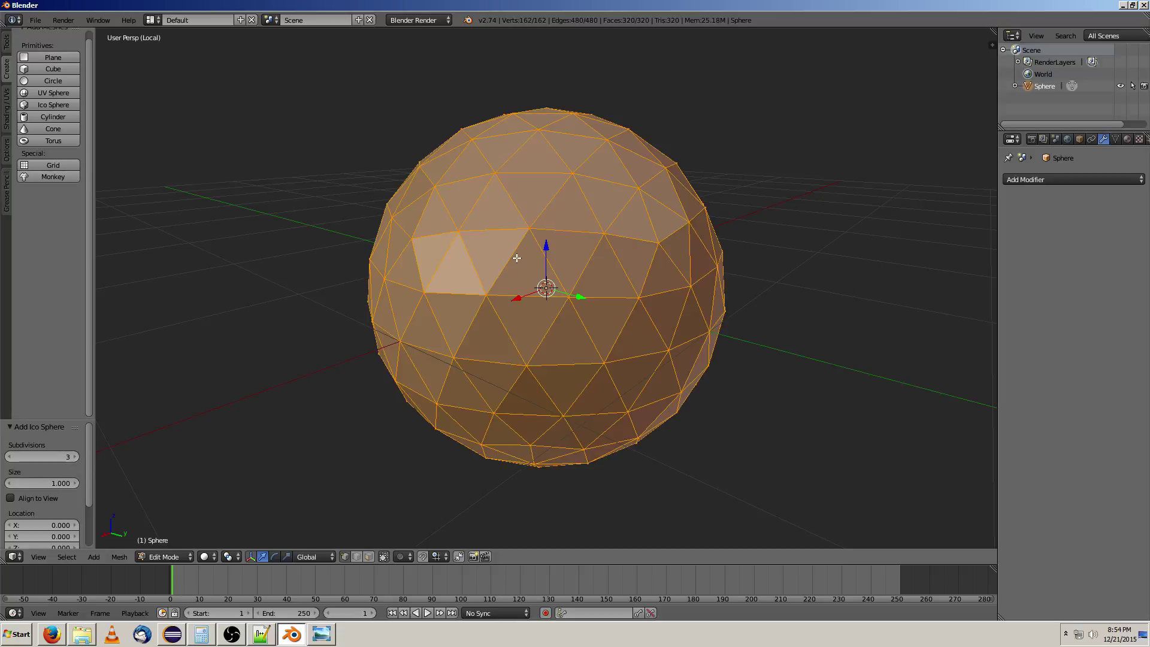
Step: Toggle out of and back into Edit Mode, then delete the ico sphere object
key("Tab")
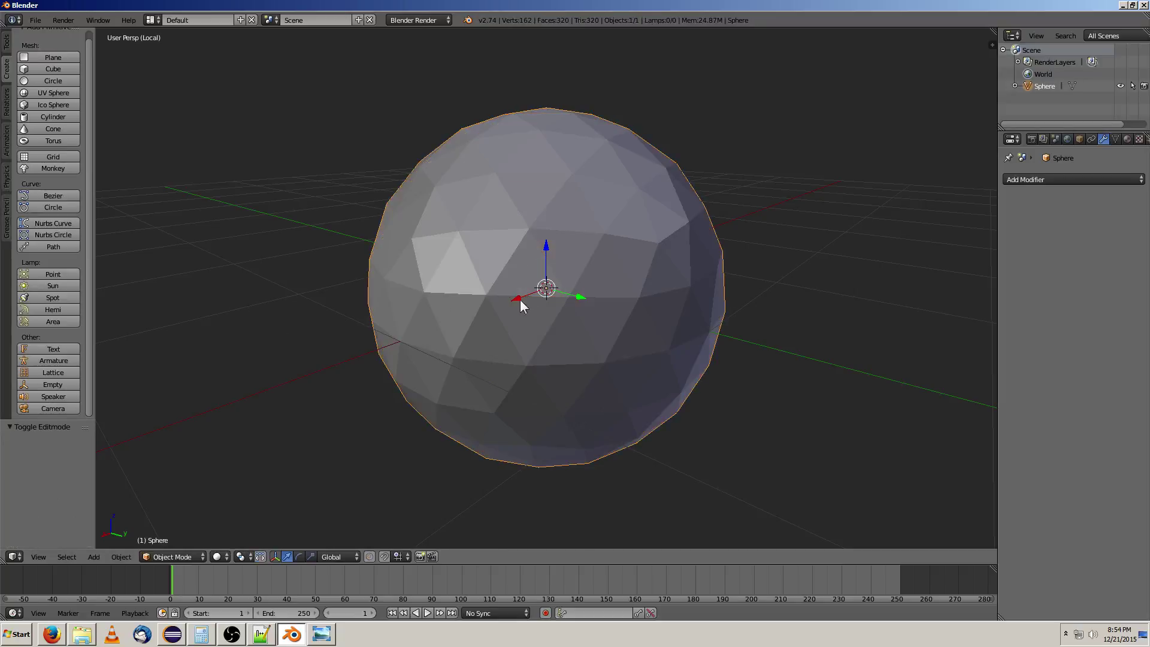
key("Tab")
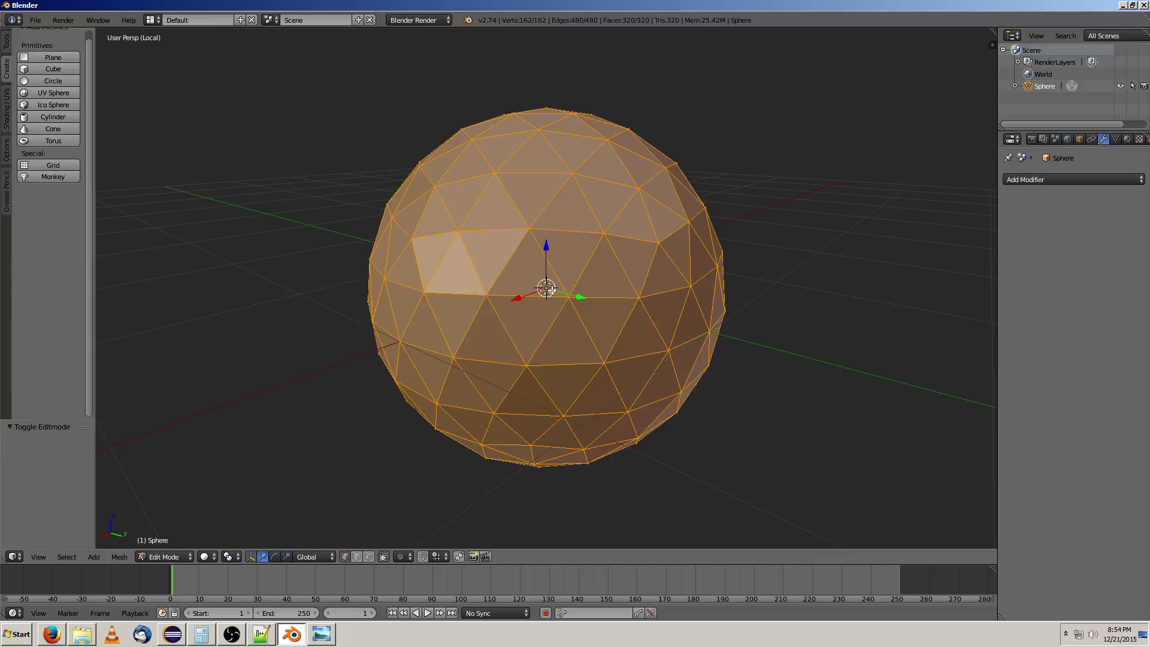
key("Tab")
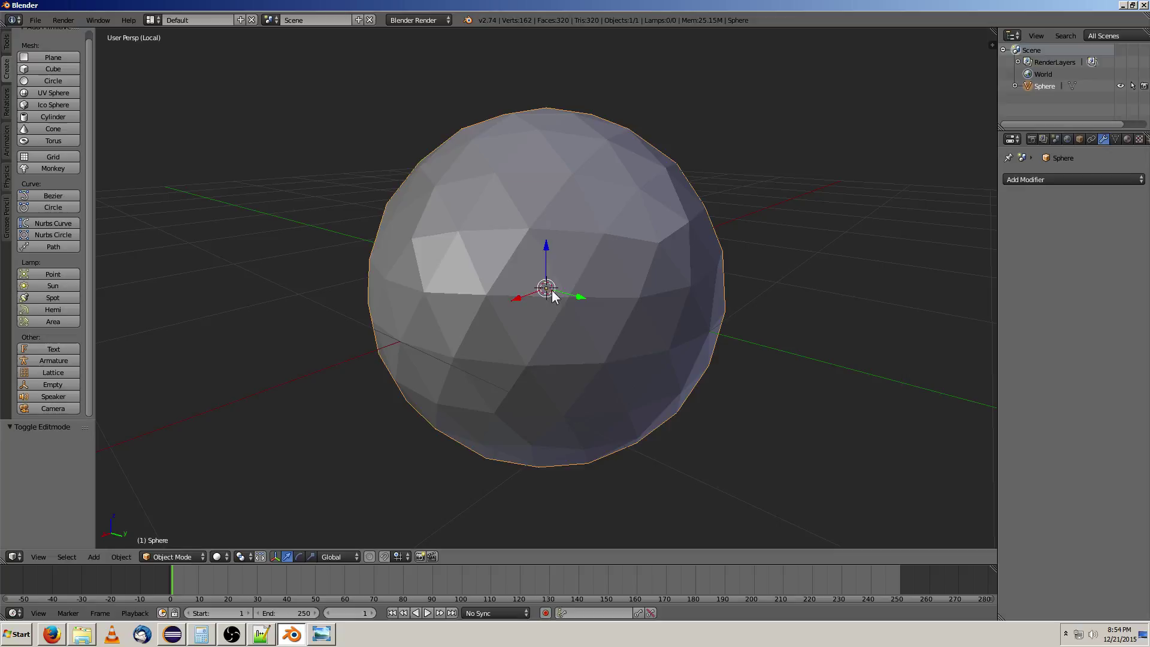
key("x")
left_click(552, 290)
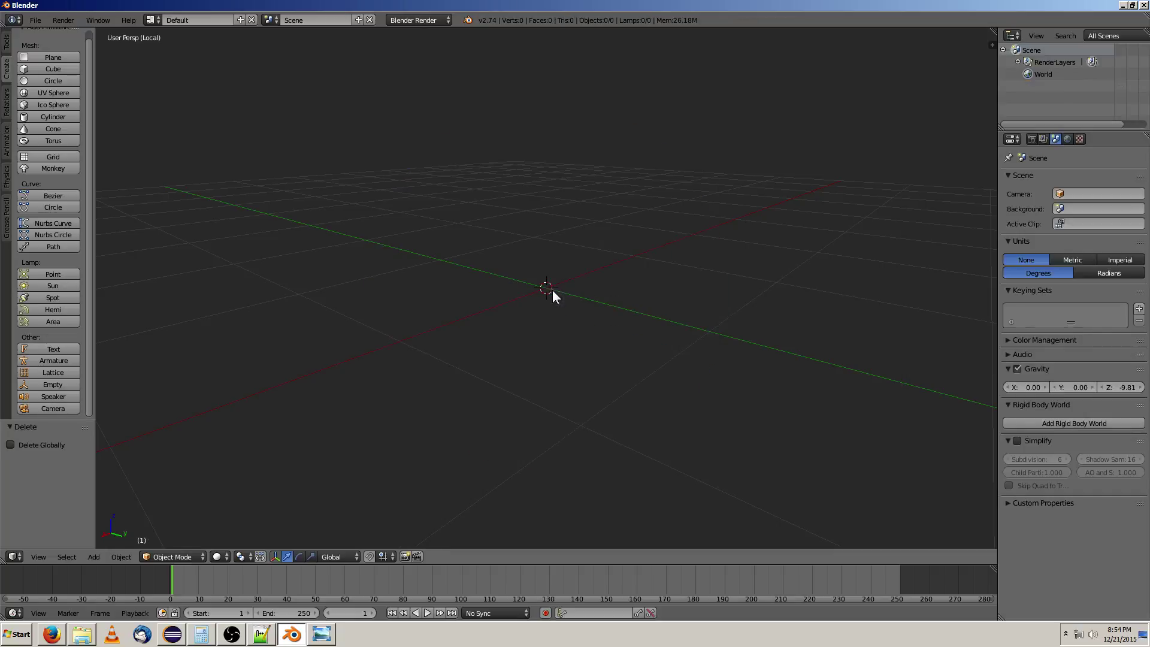
Step: Add a cylinder and lower its vertex count from 63 to 52
left_click(52, 117)
middle_click_drag(490, 236, 497, 248)
scroll(497, 248, "down", 2)
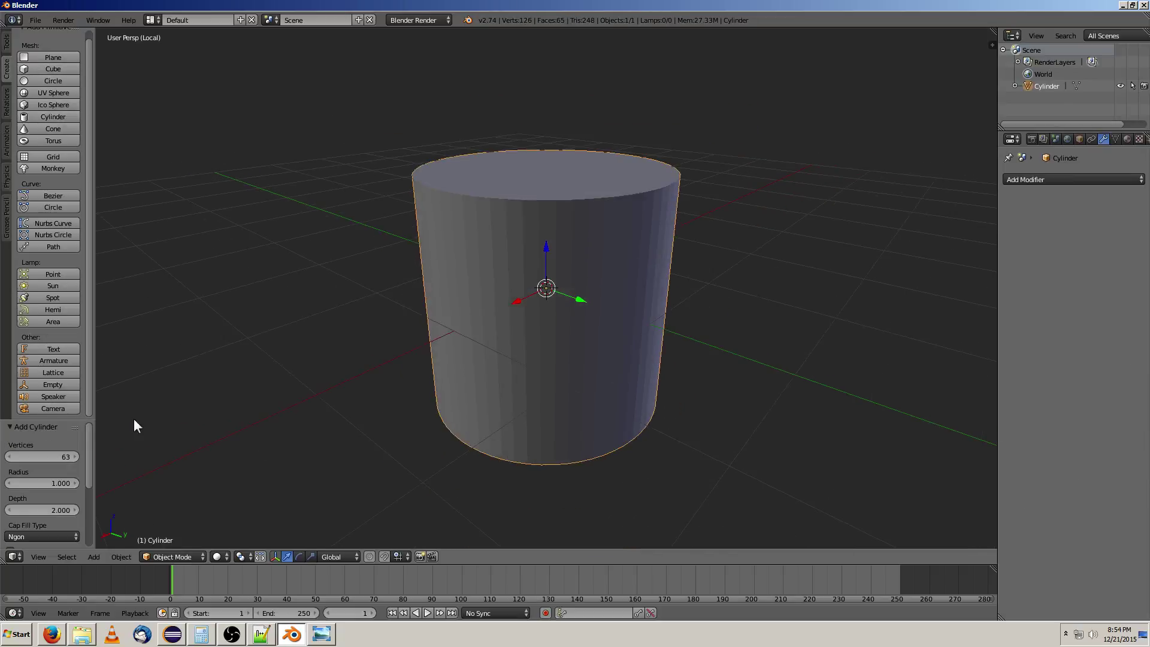
triple_click(9, 458)
triple_click(9, 457)
triple_click(9, 458)
double_click(9, 458)
Step: Replace the cylinder with a cone reduced to 3 vertices, forming a pyramid
key("x")
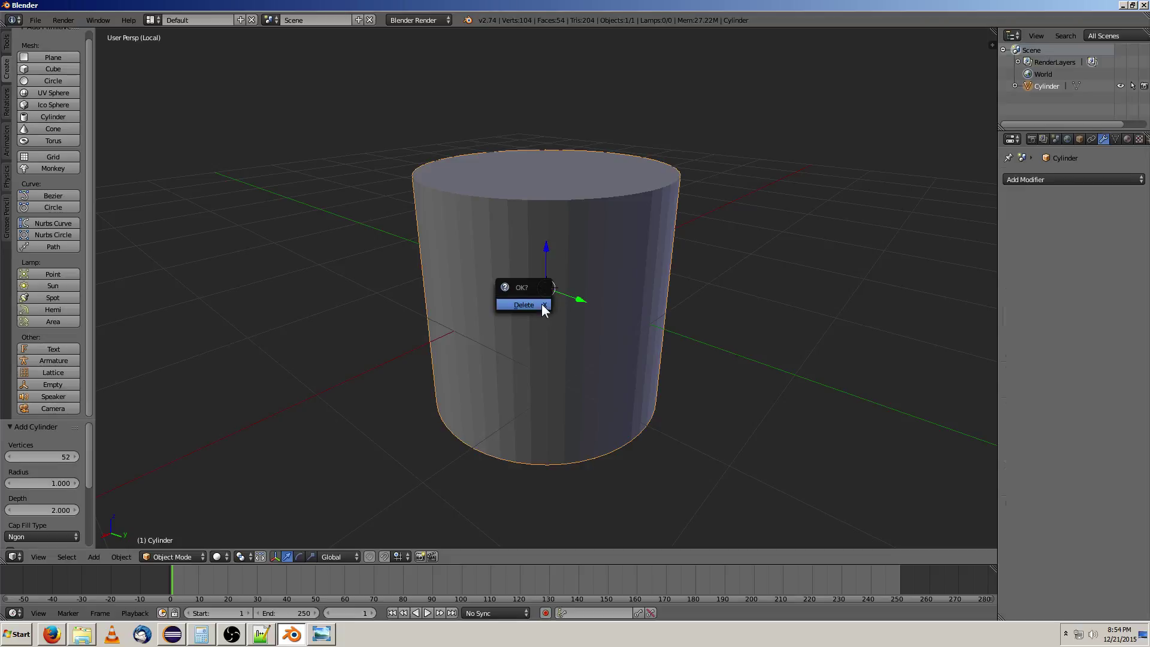
left_click(541, 304)
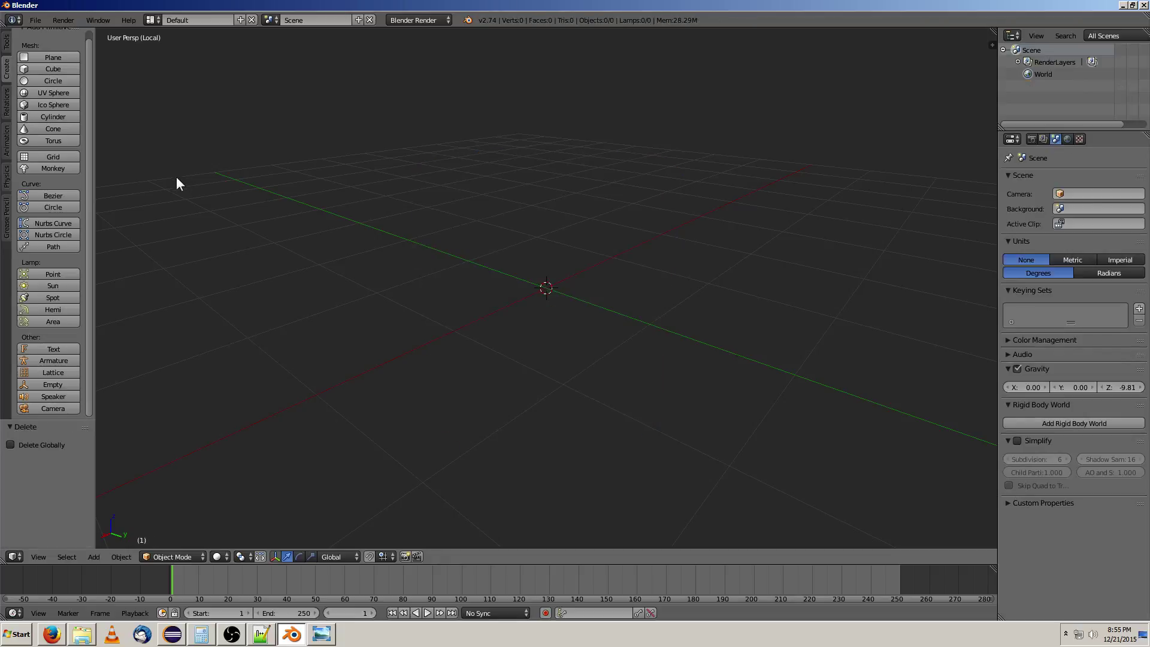
left_click(47, 129)
left_click(7, 457)
left_click(8, 457)
left_click(7, 457)
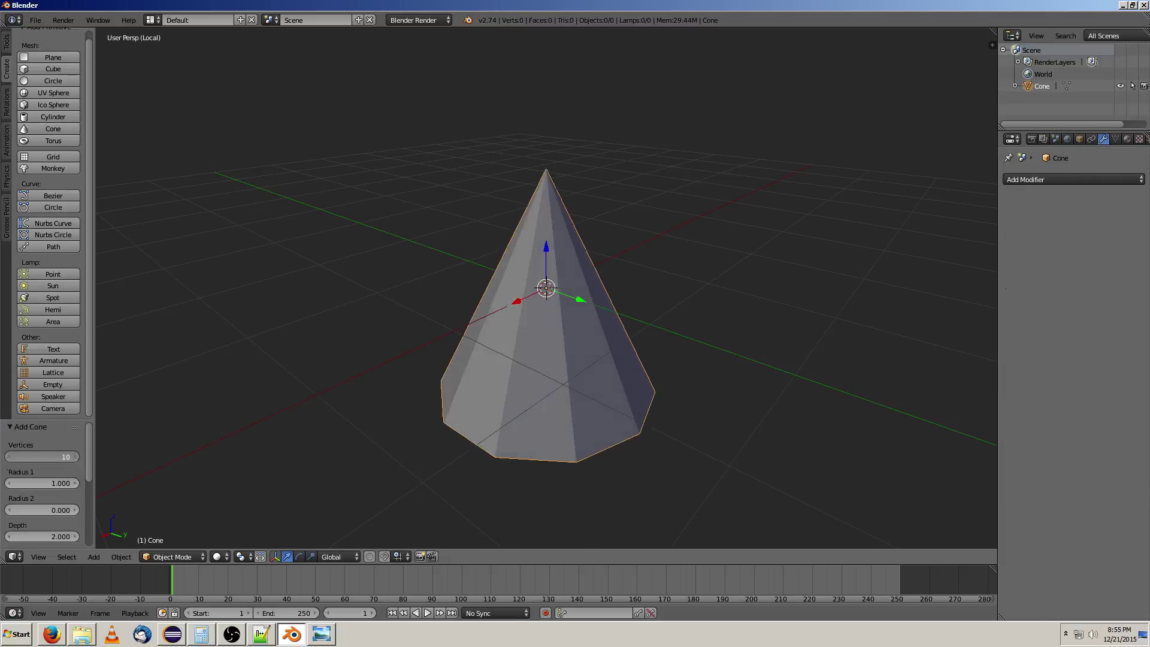
left_click(7, 457)
left_click(7, 457)
left_click(8, 456)
left_click(8, 457)
left_click(7, 457)
left_click(7, 457)
left_click(7, 457)
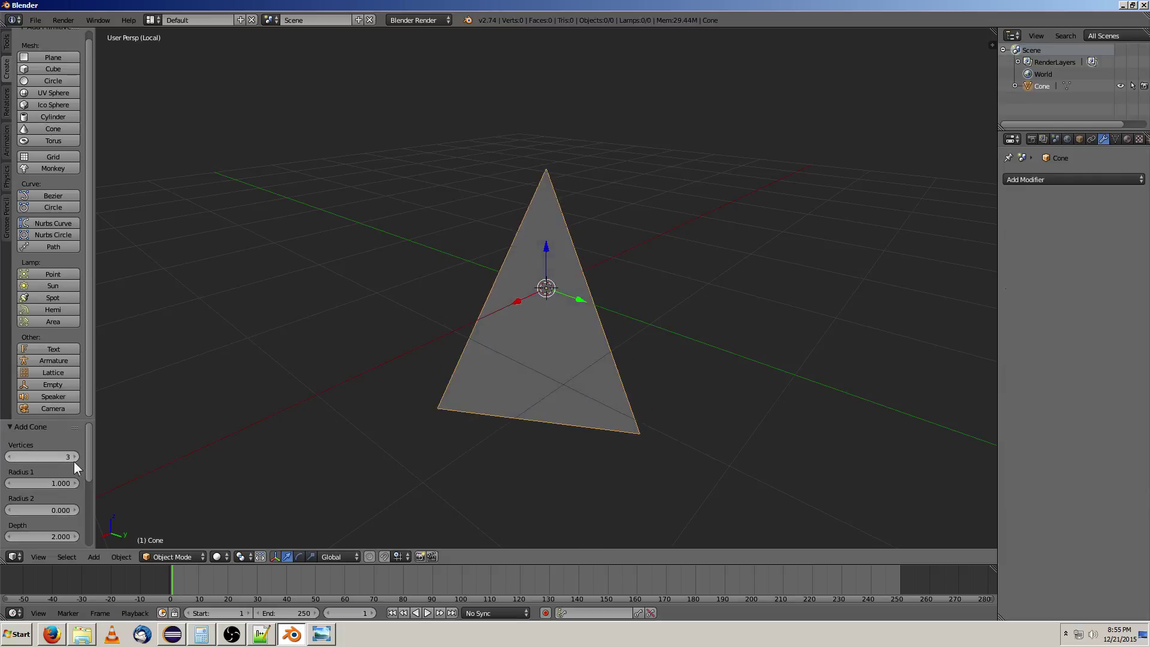
middle_click_drag(599, 377, 153, 485)
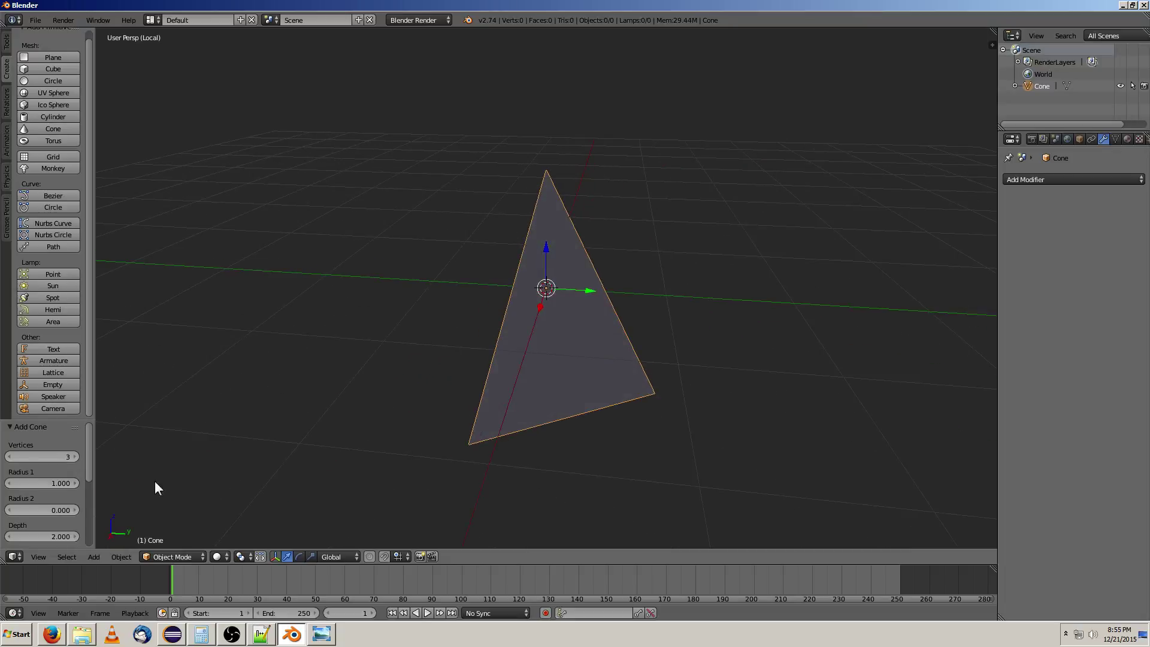
Step: Raise the cone's vertices from 4 up to 23, then delete the cone
left_click(74, 457)
middle_click_drag(411, 411, 358, 416)
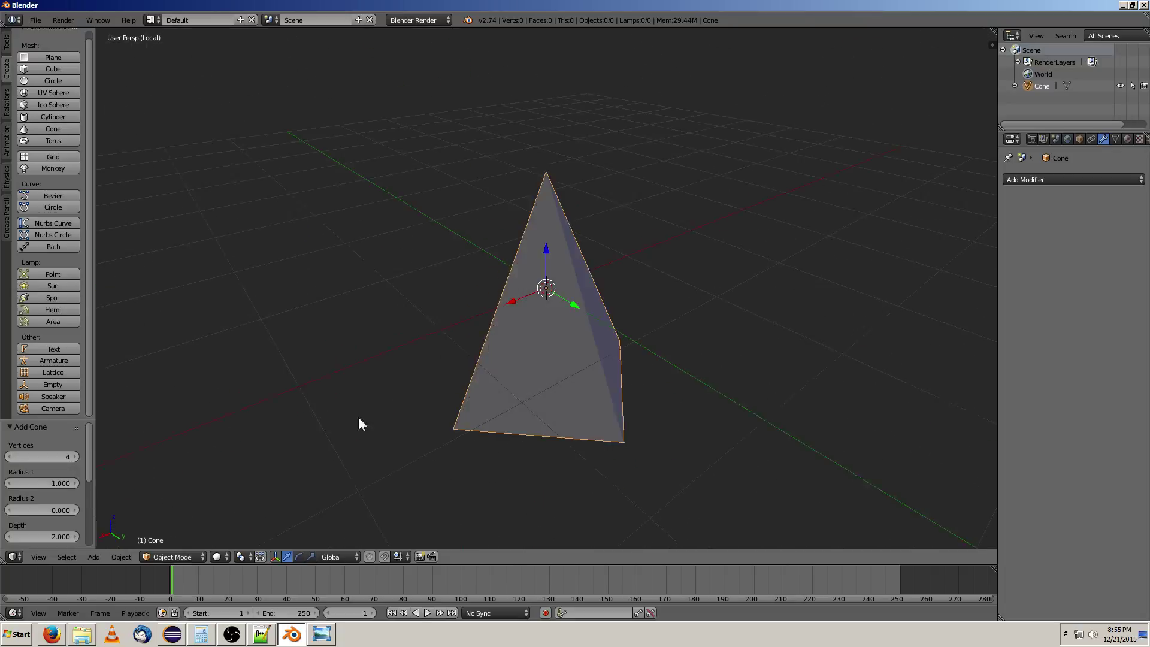
left_click(75, 457)
left_click(75, 457)
left_click(75, 457)
left_click(75, 457)
left_click(75, 457)
left_click(74, 457)
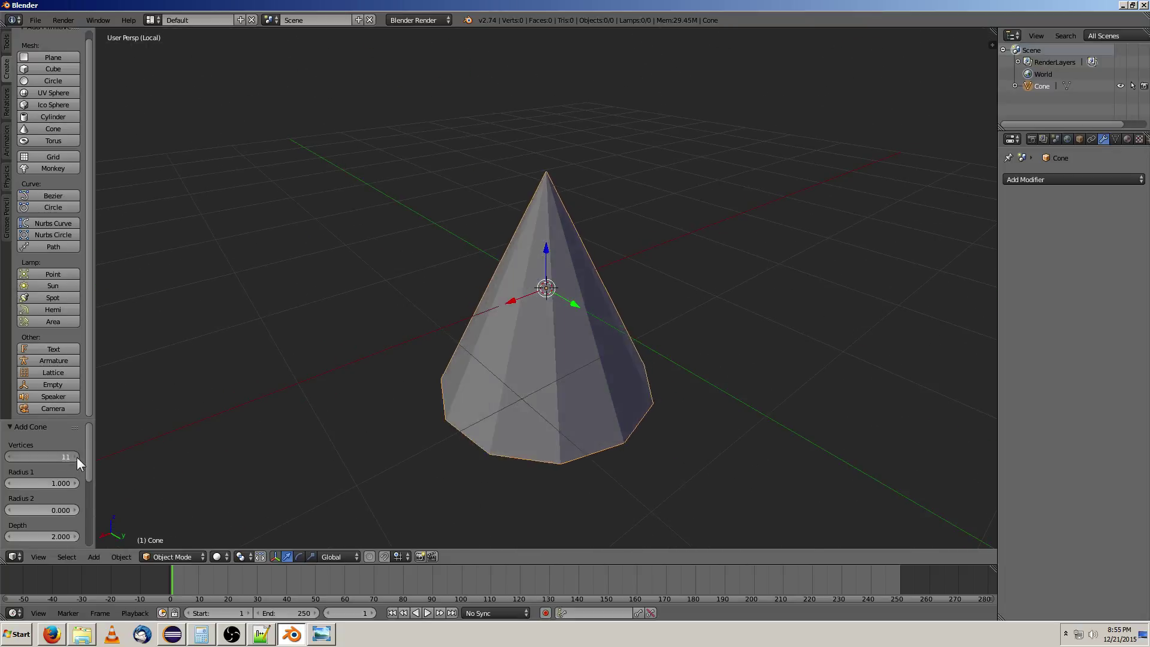
left_click(75, 457)
left_click(75, 457)
double_click(75, 457)
left_click(75, 457)
double_click(75, 457)
left_click(75, 457)
double_click(74, 457)
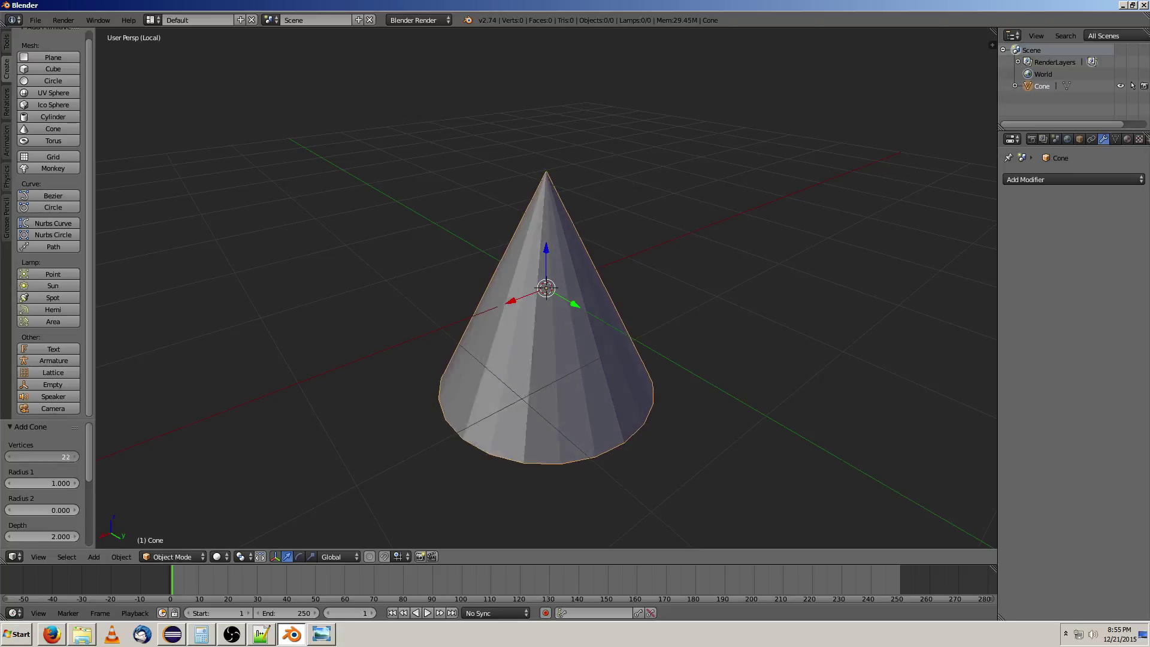
double_click(75, 457)
key("x")
left_click(513, 328)
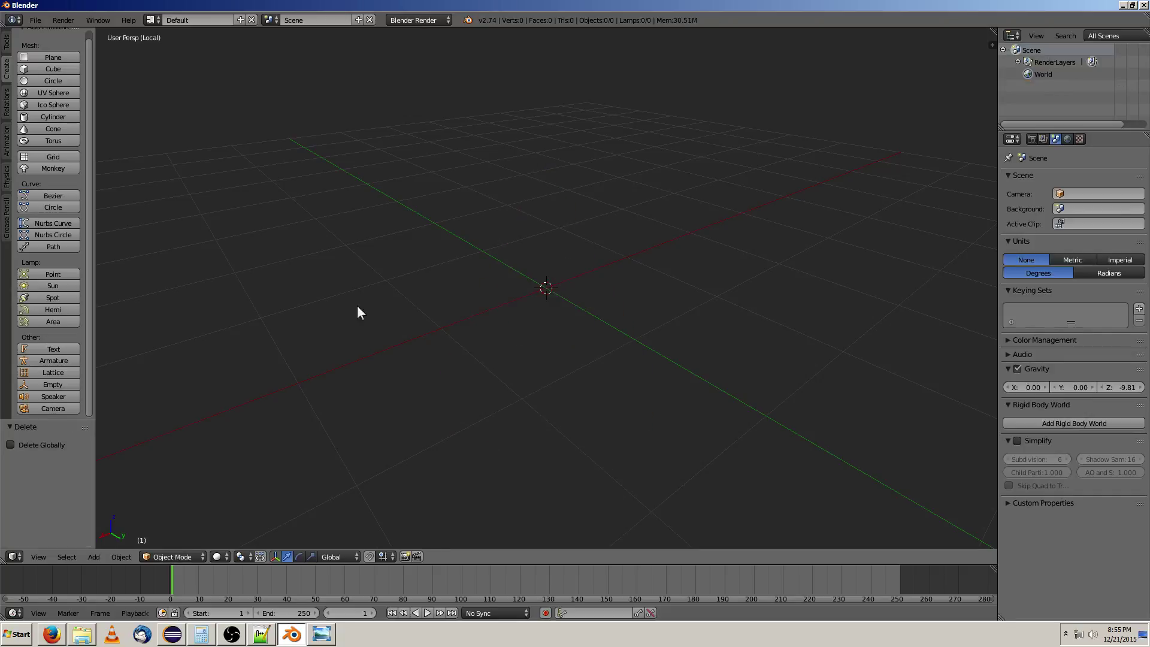
left_click(34, 141)
middle_click_drag(602, 300, 587, 321)
scroll(574, 364, "up", 2)
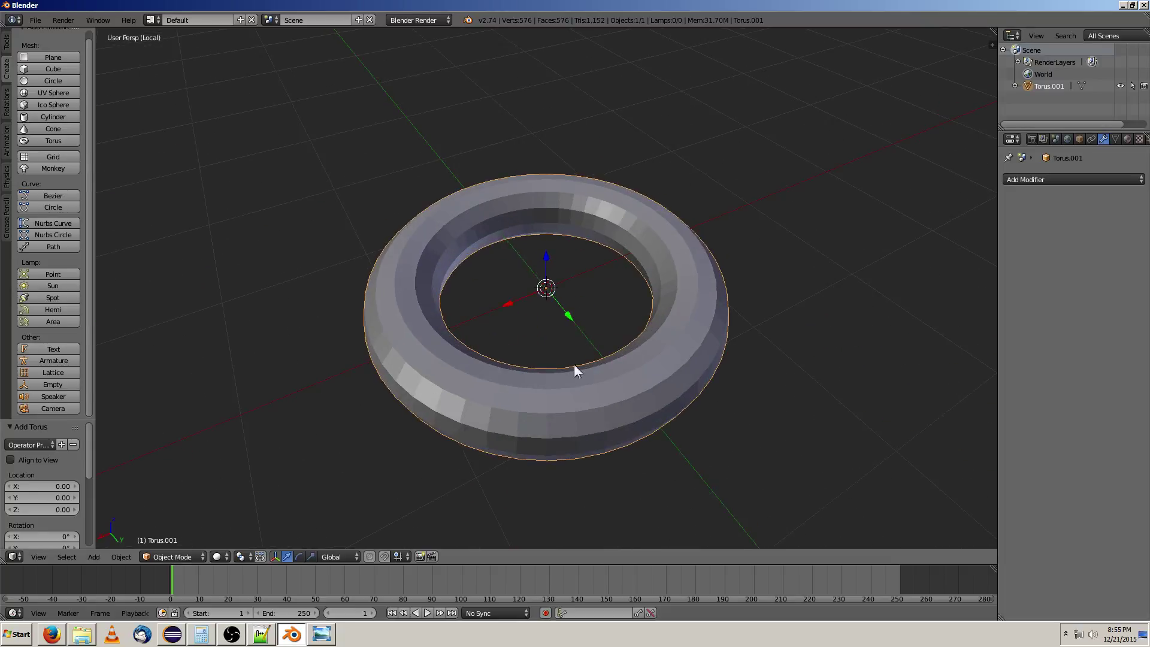
key("x")
left_click(557, 352)
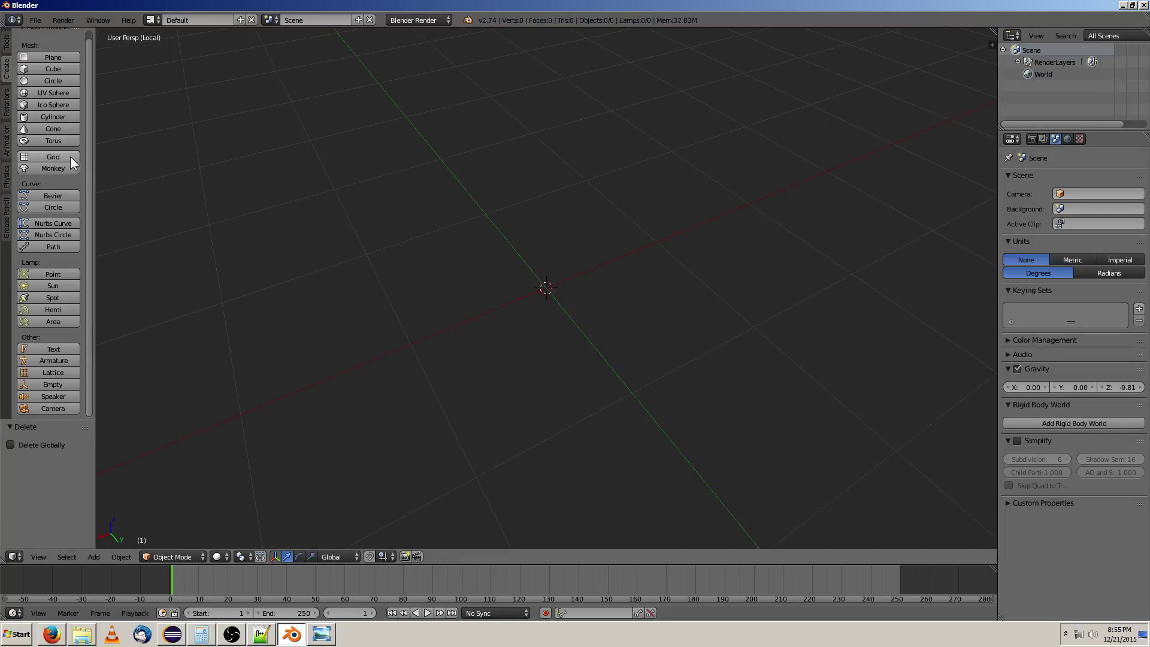
left_click(70, 156)
mouse_move(587, 317)
middle_mouse_down()
mouse_move(608, 308)
mouse_move(594, 279)
mouse_move(590, 296)
mouse_move(610, 320)
middle_mouse_up()
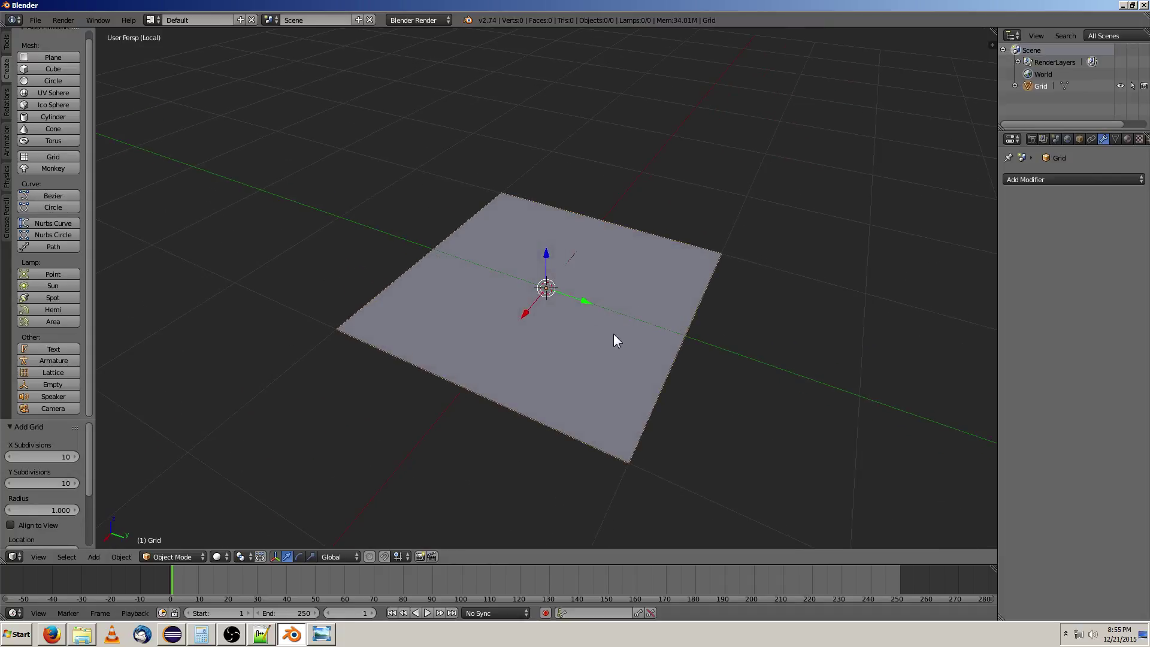
scroll(602, 333, "up", 1)
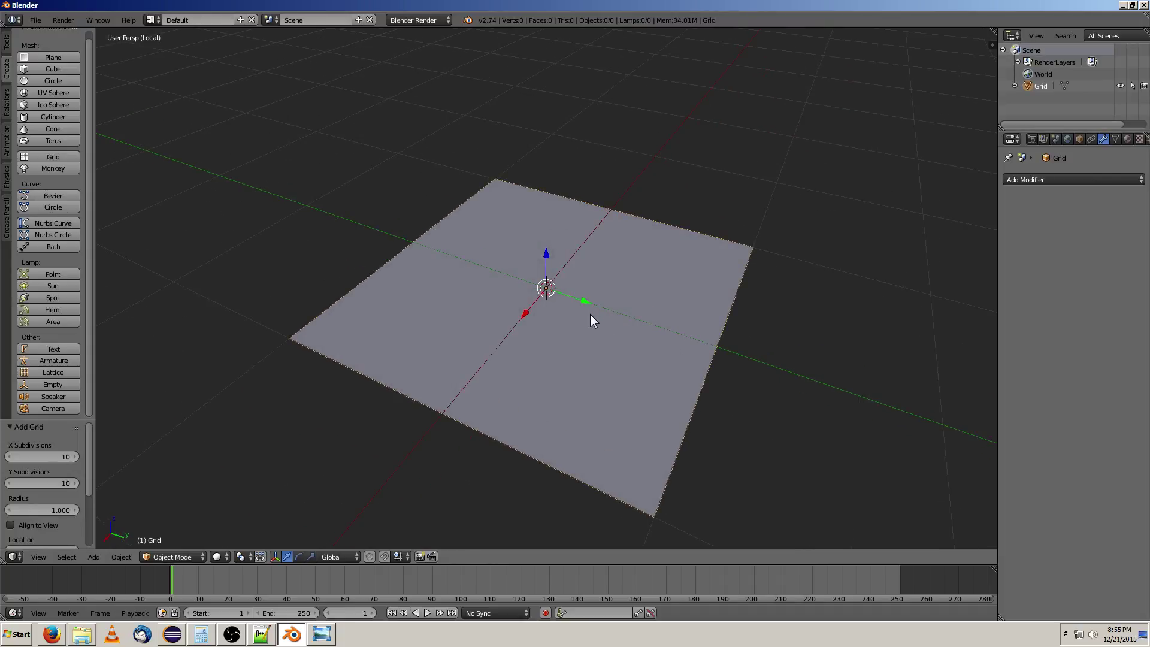
key("x")
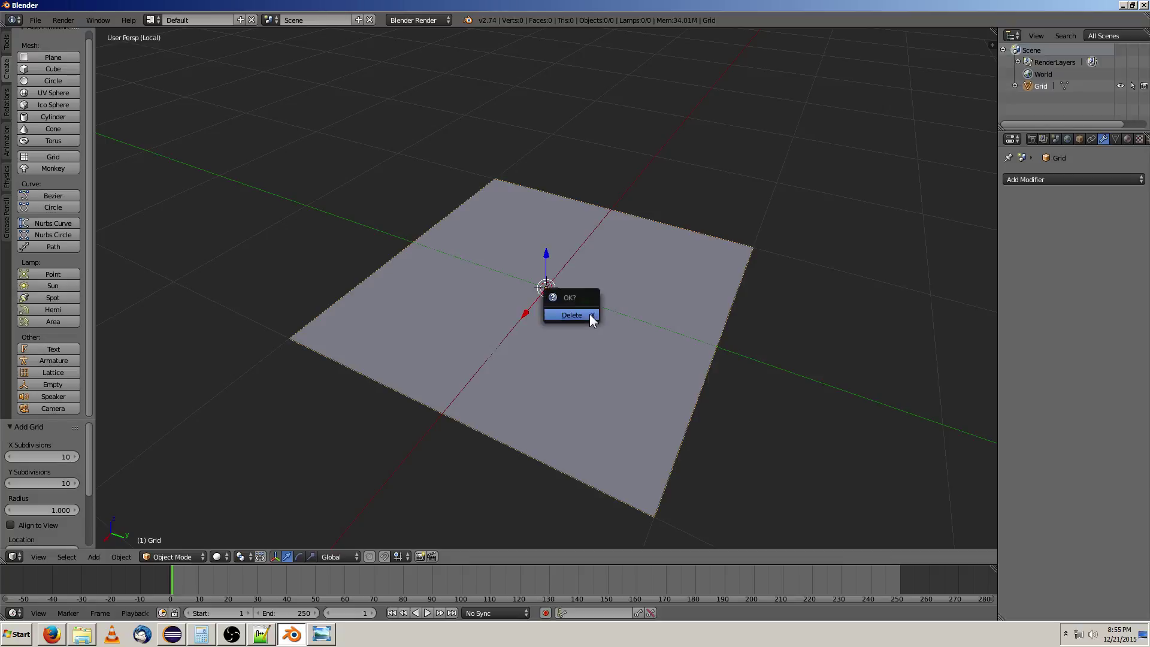
left_click(590, 314)
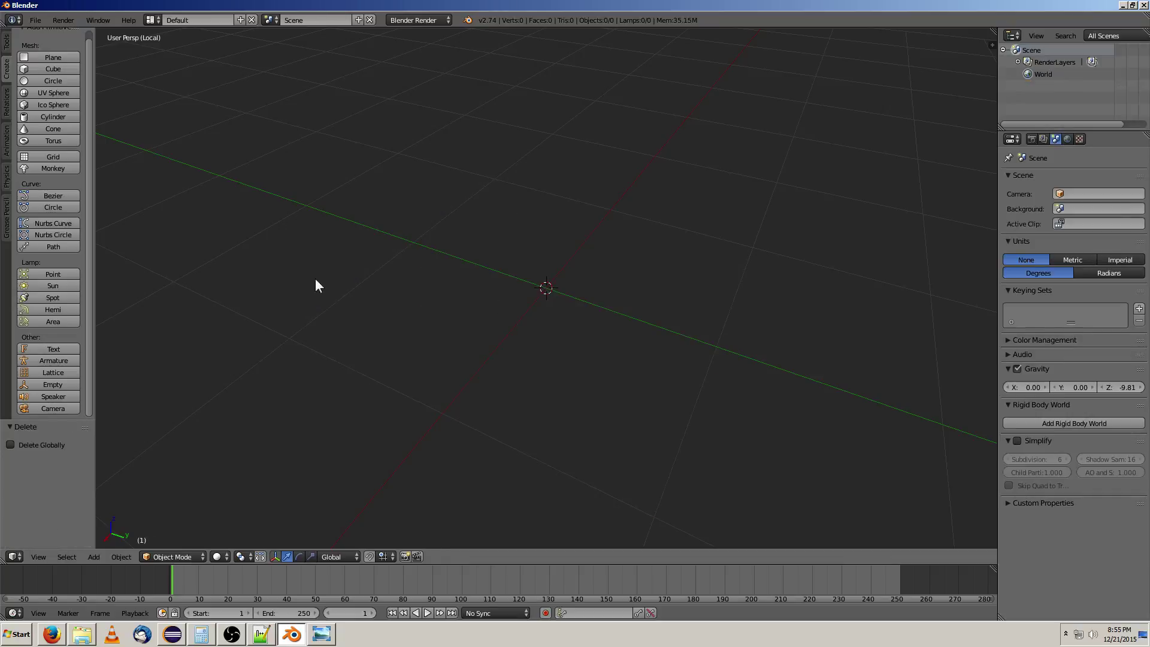
Step: Add the Suzanne monkey head at the origin and orbit around it from several angles
left_click(44, 169)
middle_click_drag(293, 249, 527, 383)
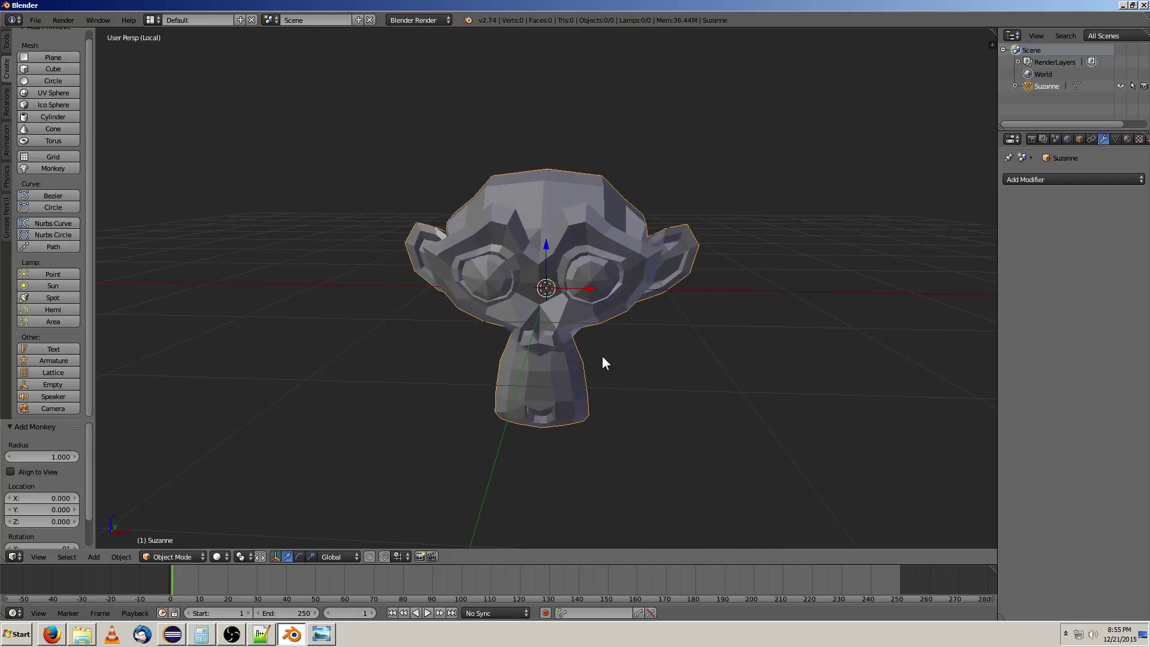
middle_click_drag(601, 355, 615, 310)
middle_click_drag(424, 231, 507, 360)
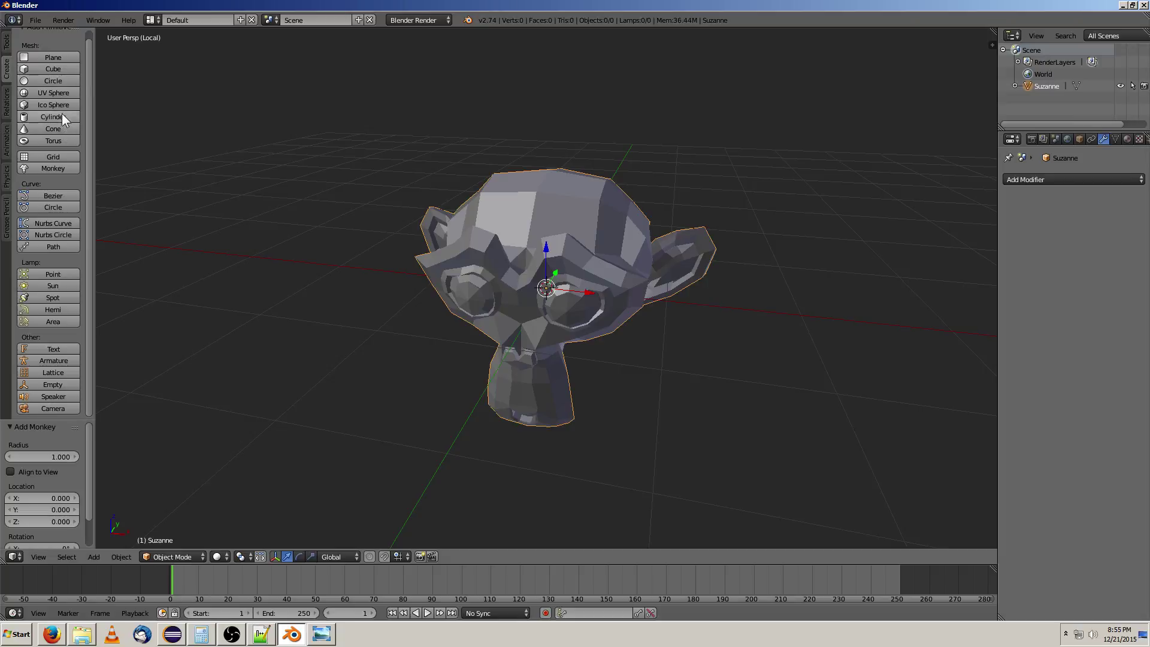
middle_click_drag(483, 376, 453, 400)
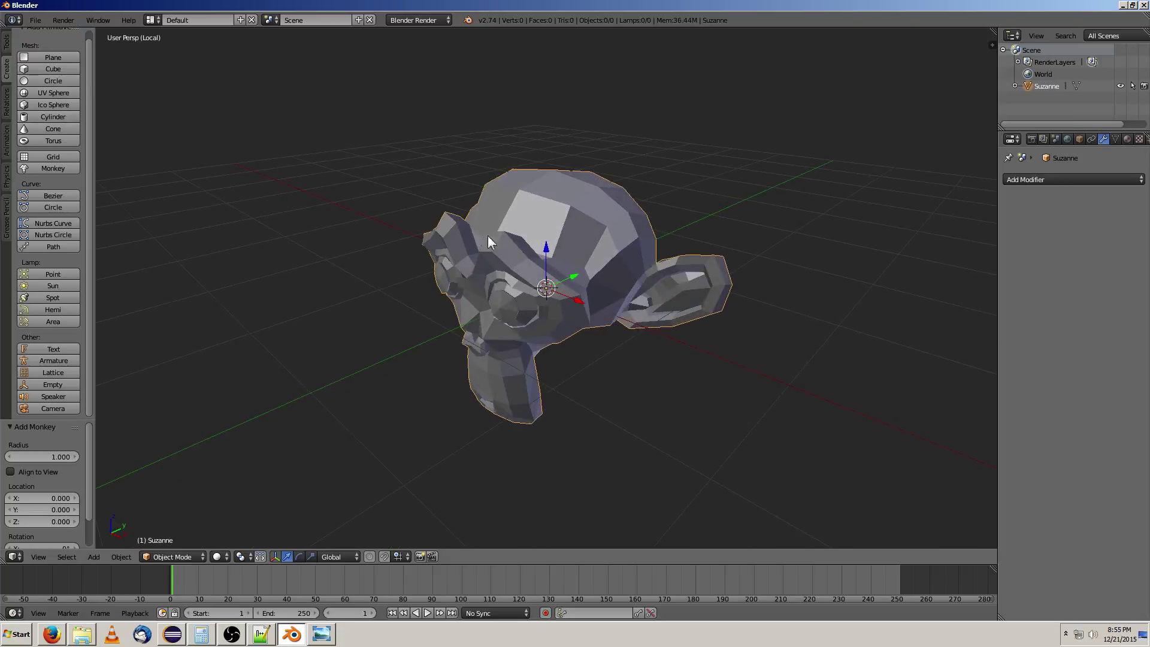
middle_click_drag(613, 308, 563, 350)
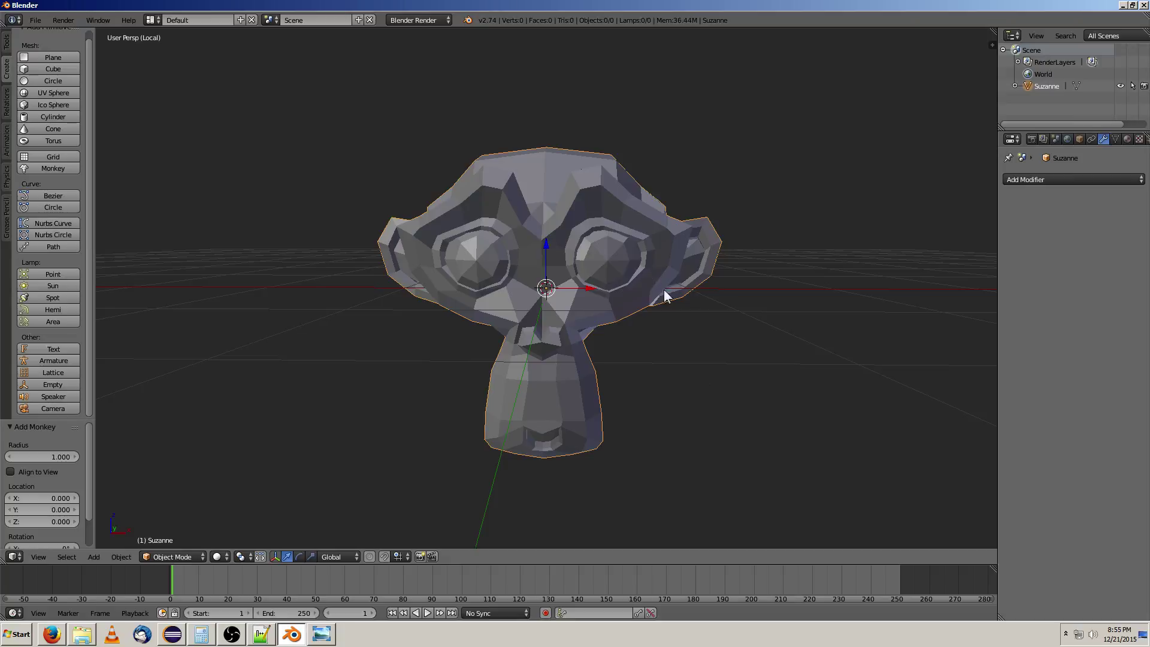
middle_click_drag(662, 296, 374, 246)
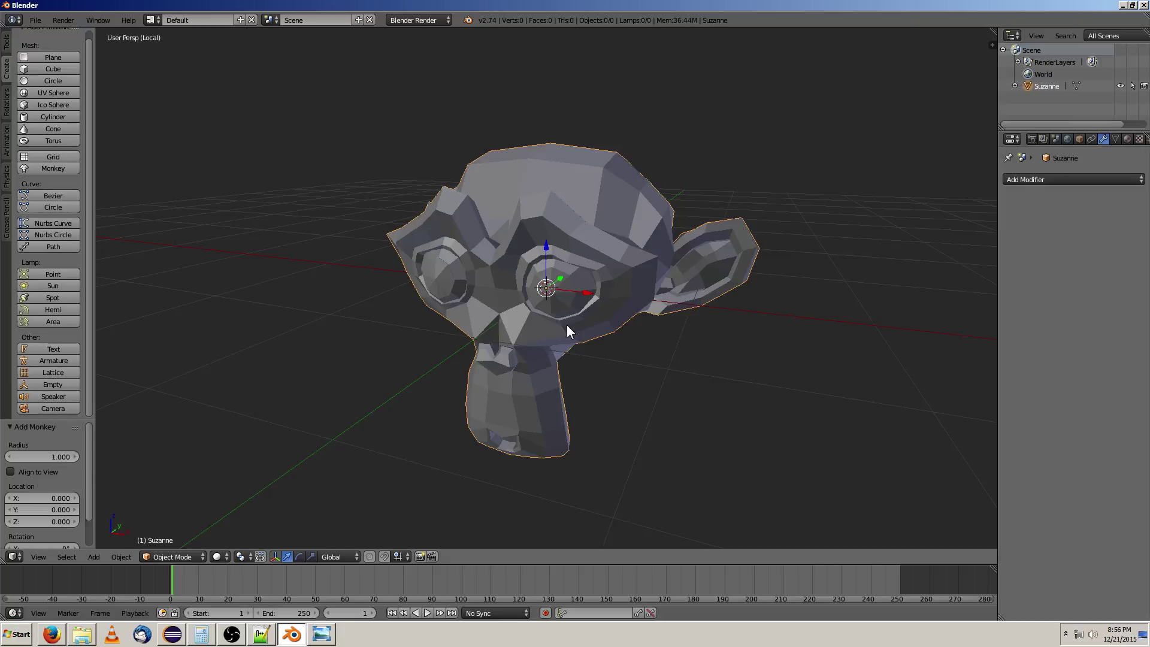
middle_click_drag(564, 289, 711, 265)
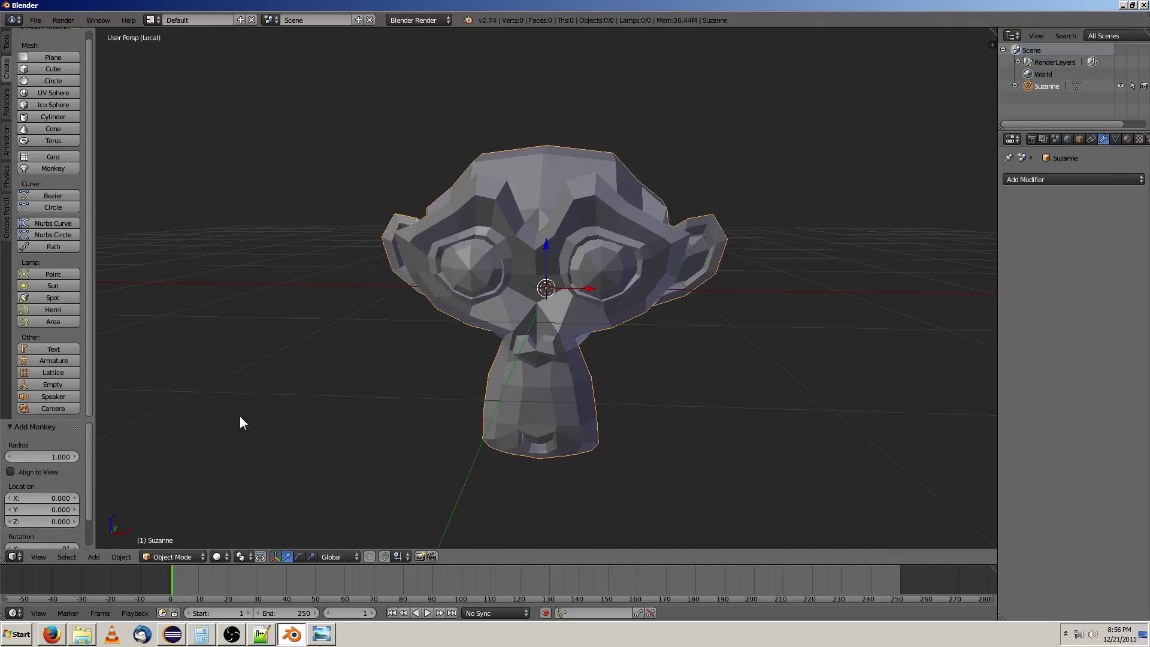
Step: Add a Subdivision Surface modifier to Suzanne with Render subdivisions set to 3
left_click(1067, 176)
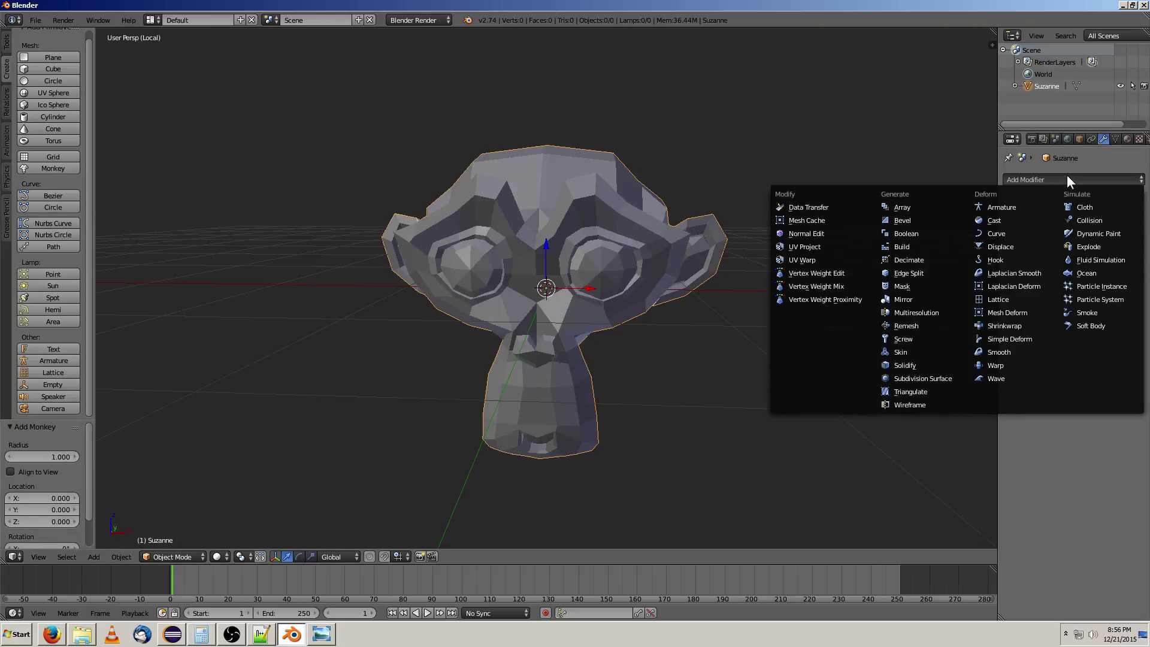
left_click(938, 383)
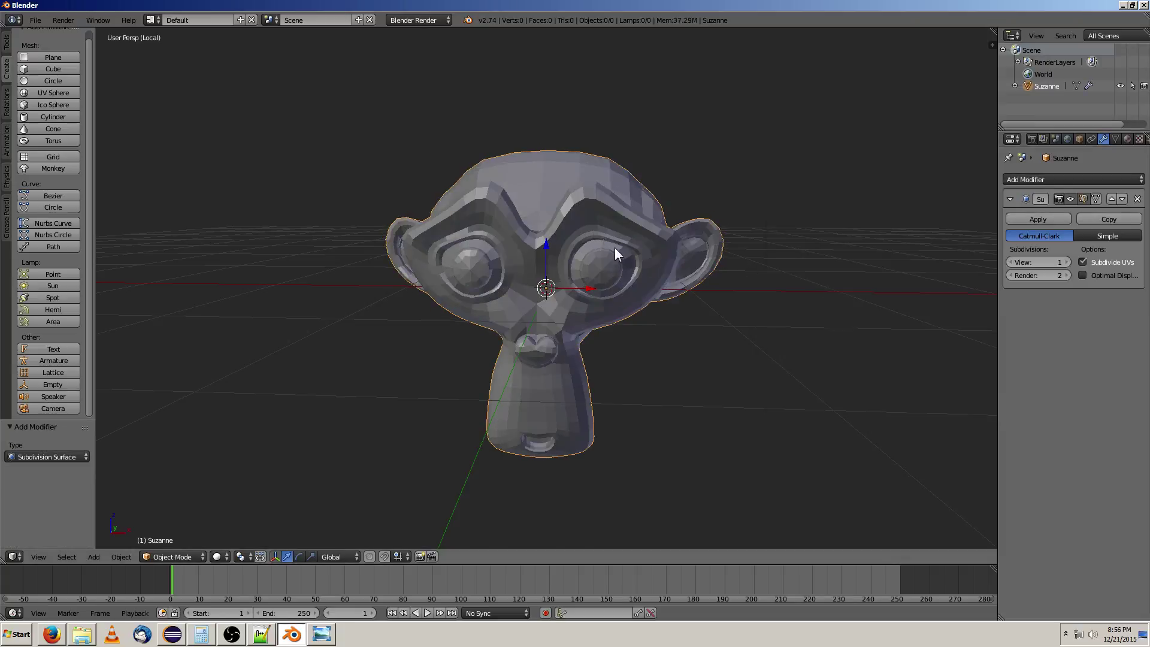
left_click(1011, 263)
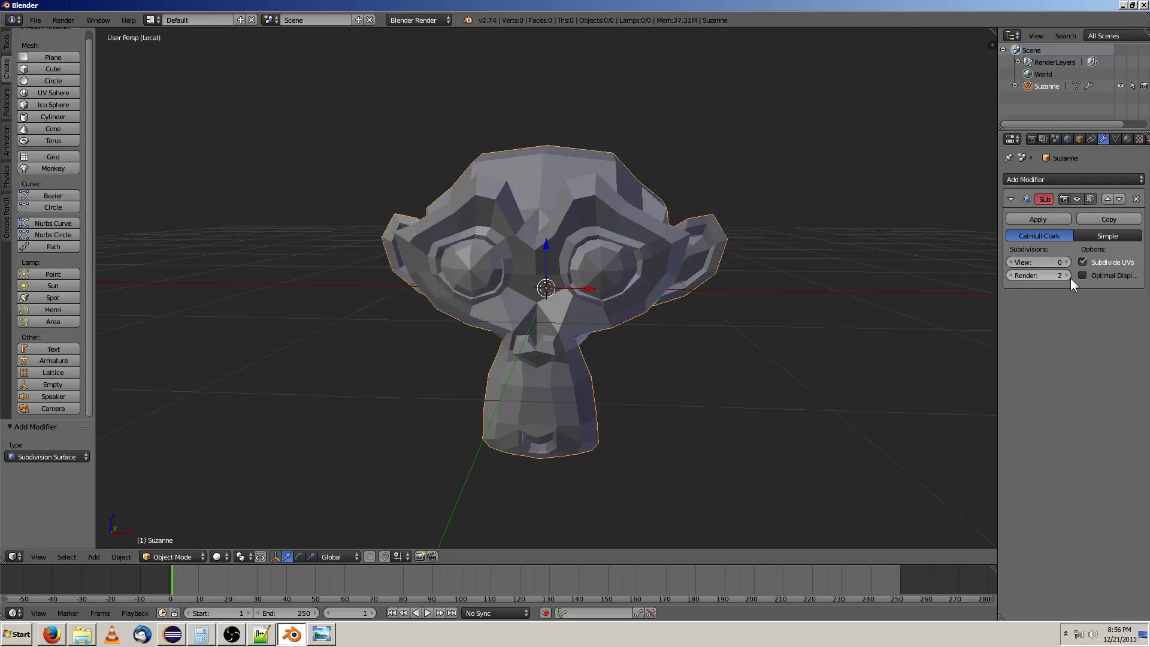
left_click(1066, 276)
left_click(1065, 275)
left_click(1066, 275)
left_click(1066, 276)
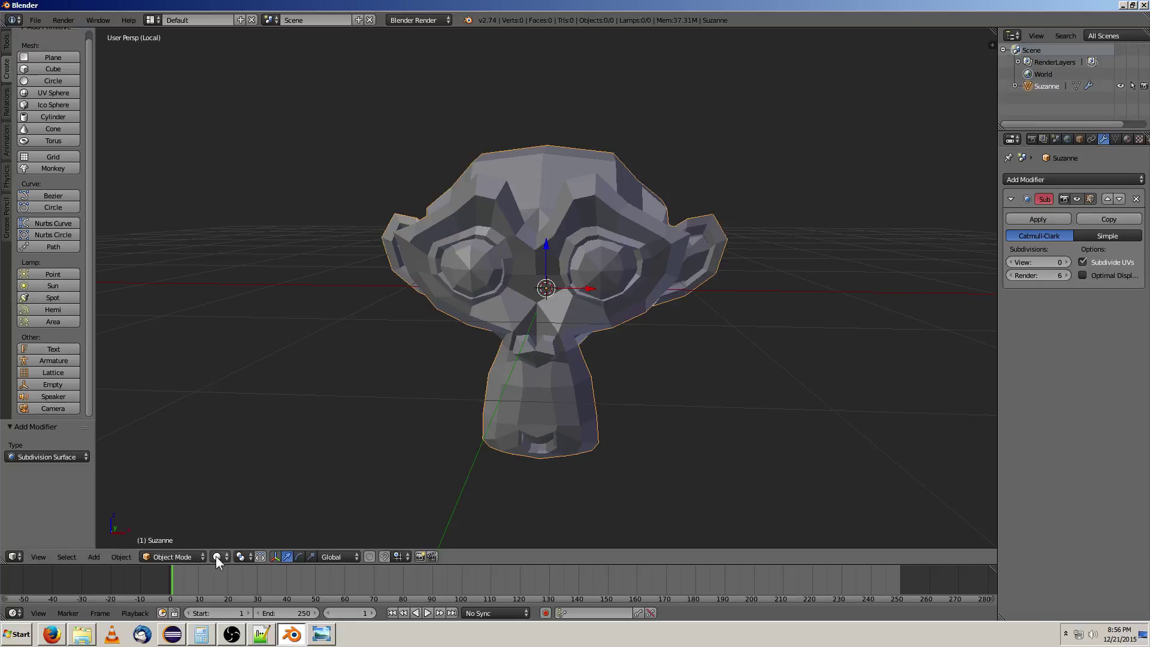
left_click(1010, 275)
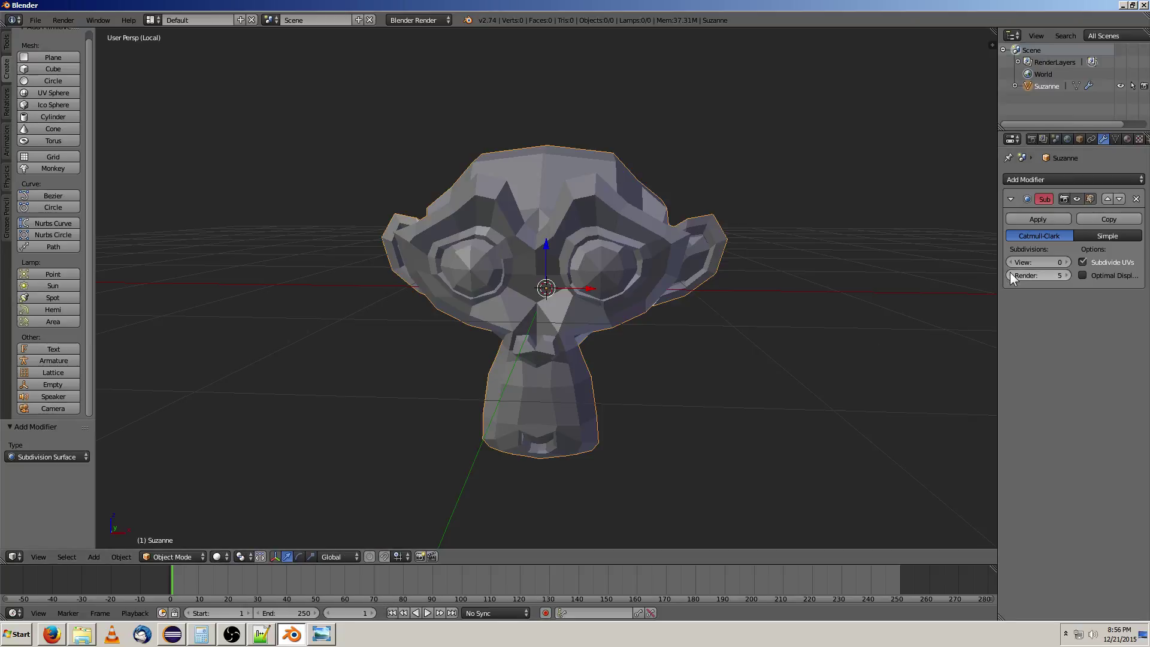
left_click(1010, 276)
left_click(1010, 276)
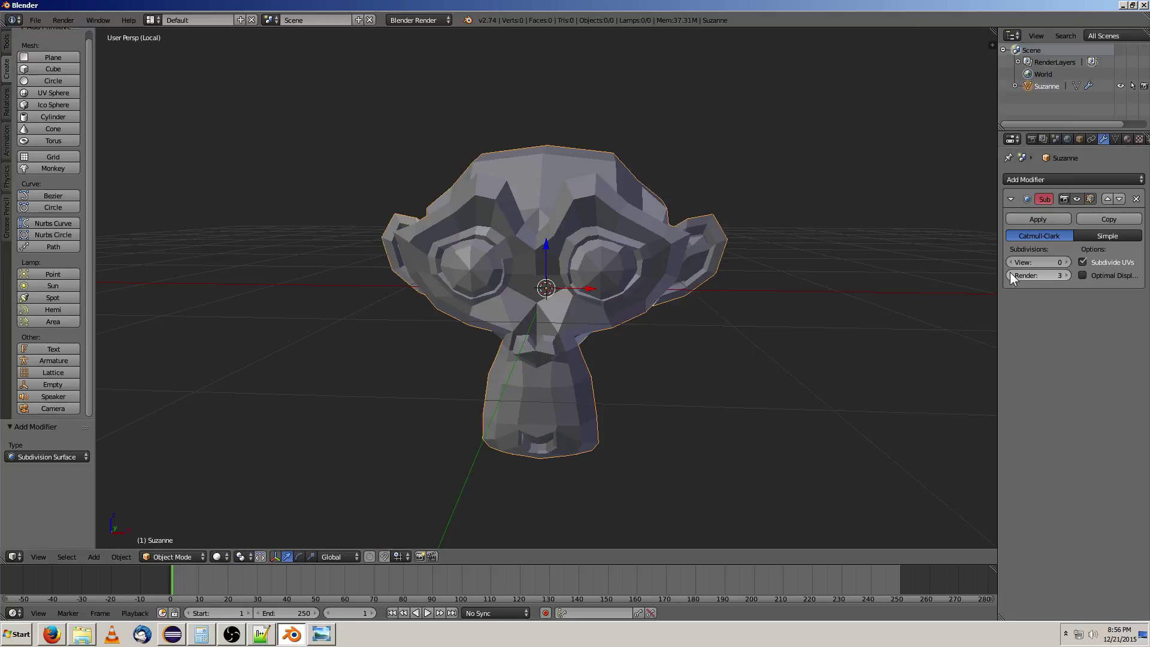
Step: Step the modifier's View subdivisions up and down, finishing at 6
left_click(1067, 262)
left_click(1068, 262)
left_click(1068, 262)
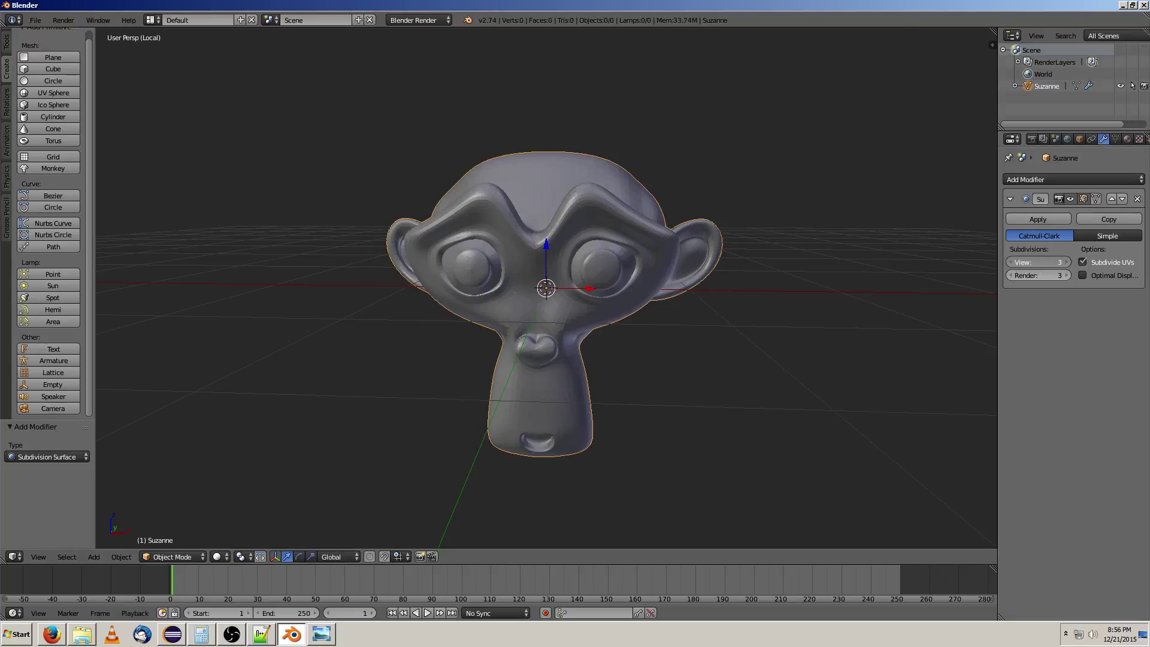
left_click(1011, 263)
left_click(1010, 262)
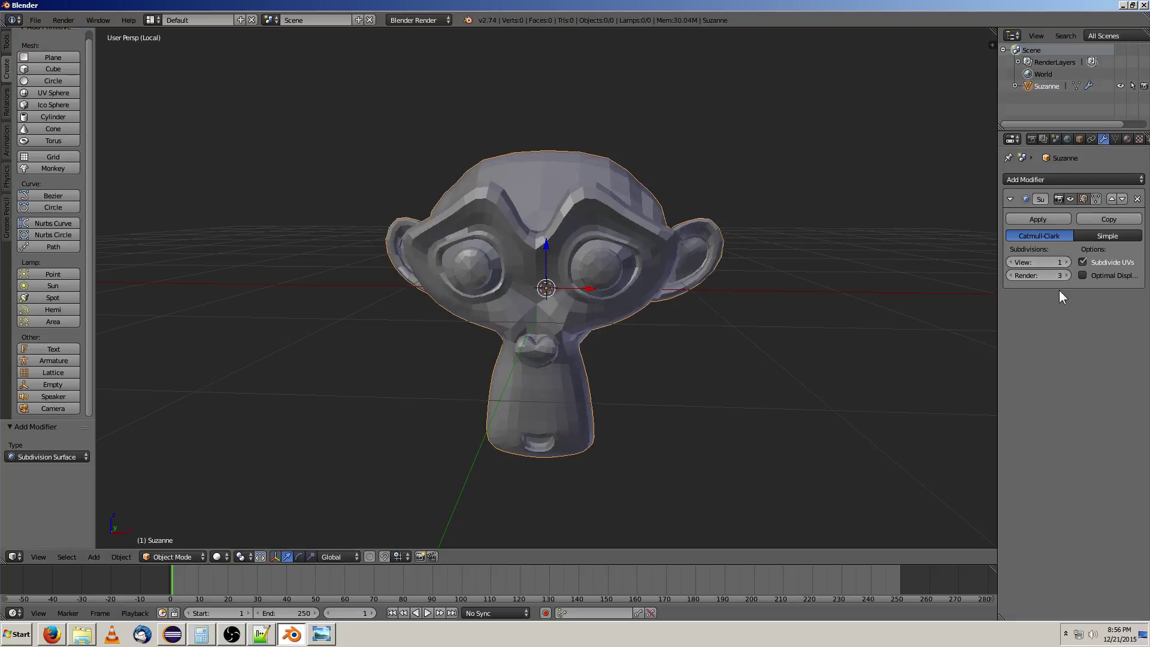
left_click(1067, 262)
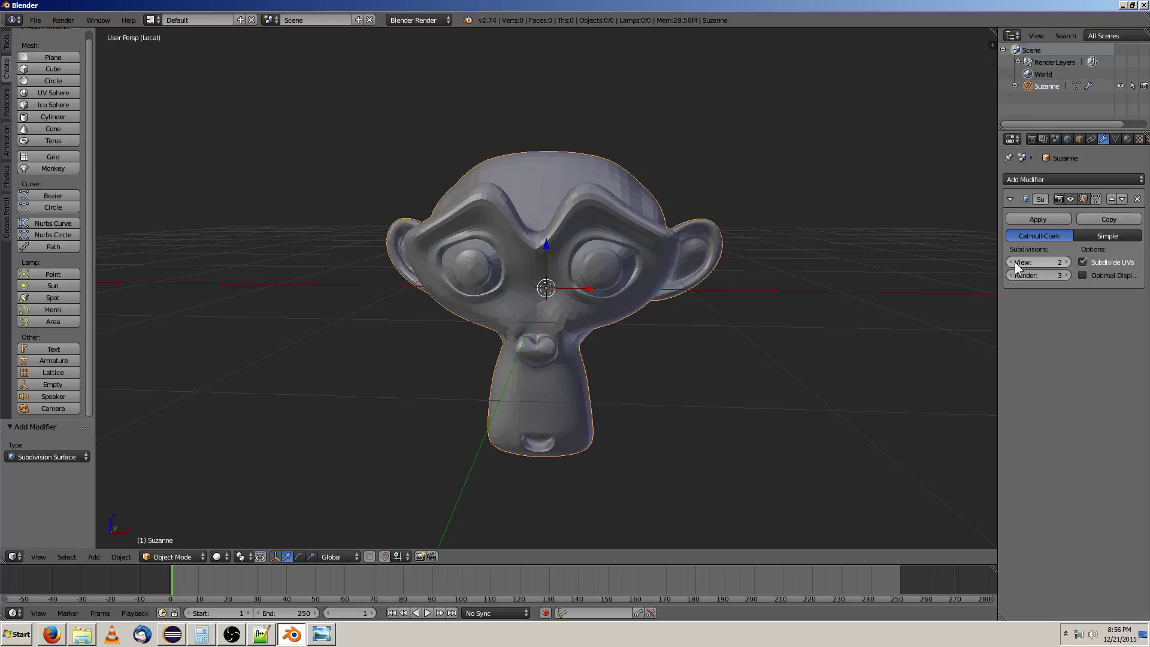
left_click(1066, 262)
left_click(1067, 262)
left_click(1066, 262)
left_click(1066, 262)
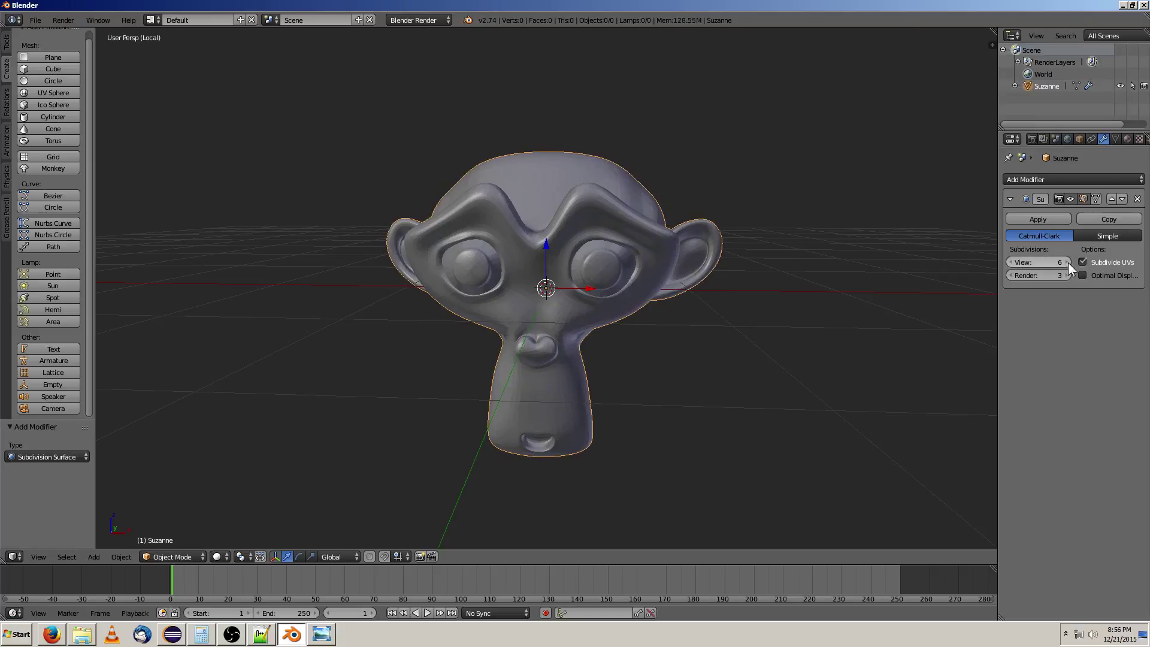
Step: Drop Suzanne's viewport subdivisions to 1, then raise them back to 3
scroll(527, 225, "up", 3)
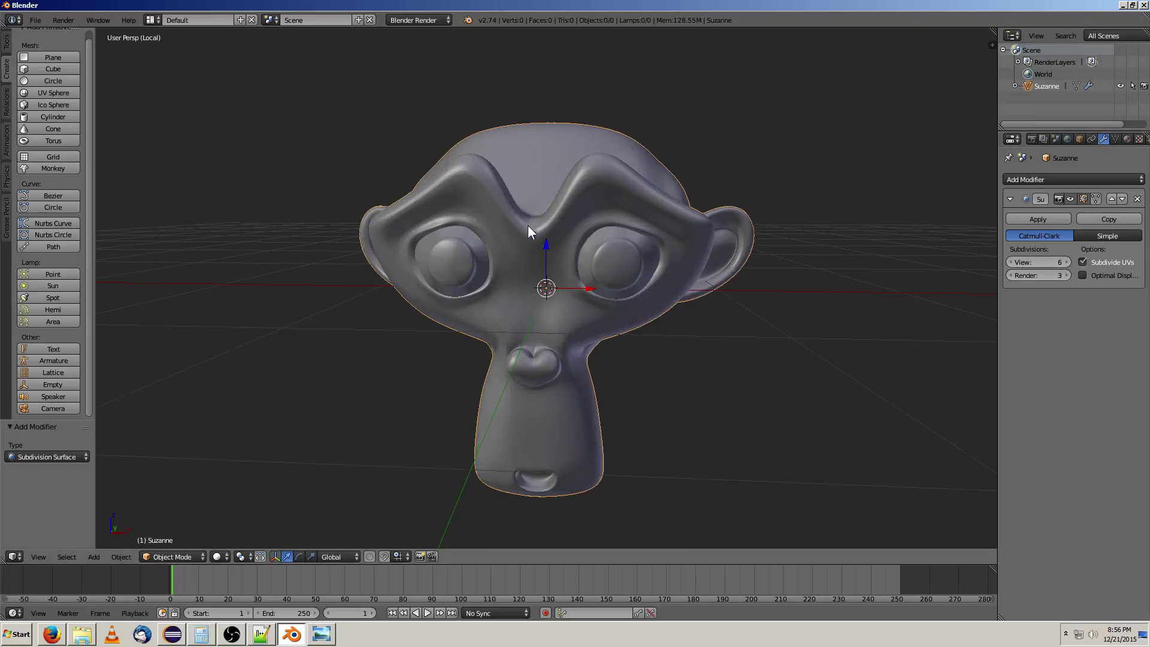
middle_click_drag(627, 254, 666, 235)
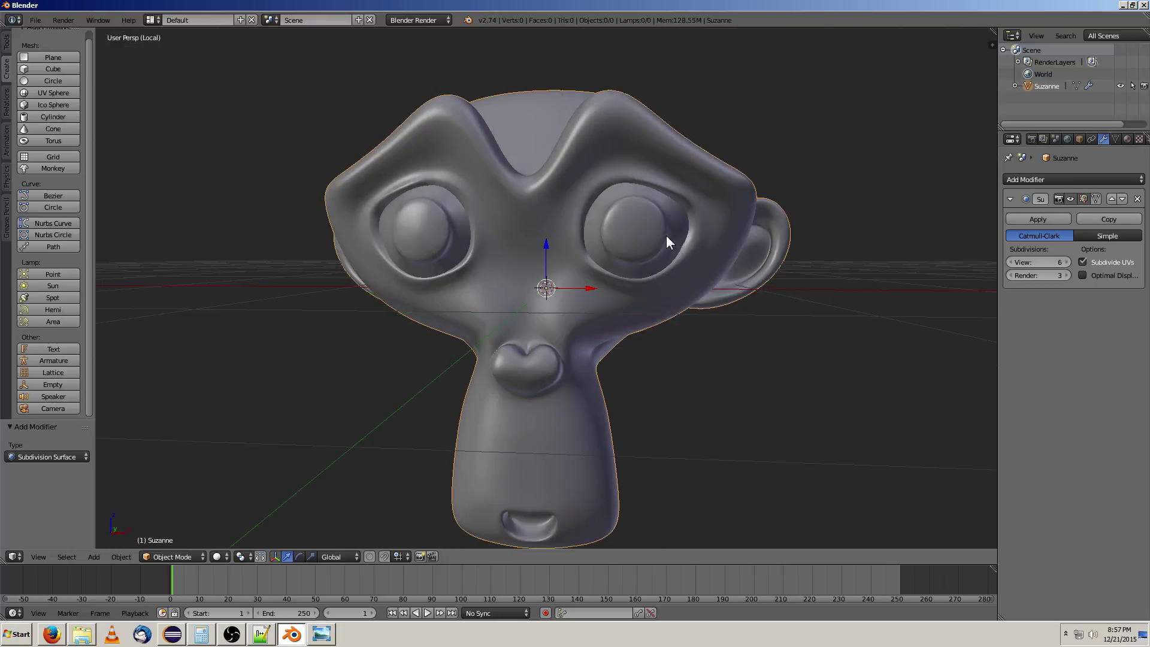
left_click(1010, 262)
left_click(1011, 261)
left_click(1010, 261)
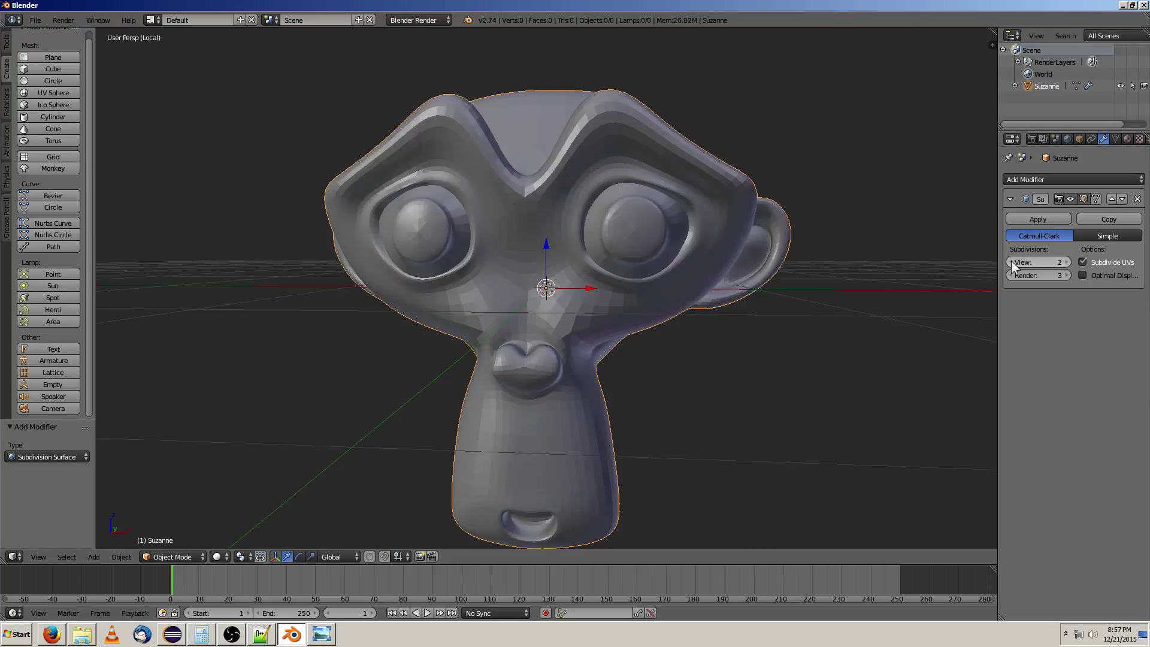
left_click(1010, 262)
left_click(1010, 261)
left_click(1068, 264)
left_click(1067, 264)
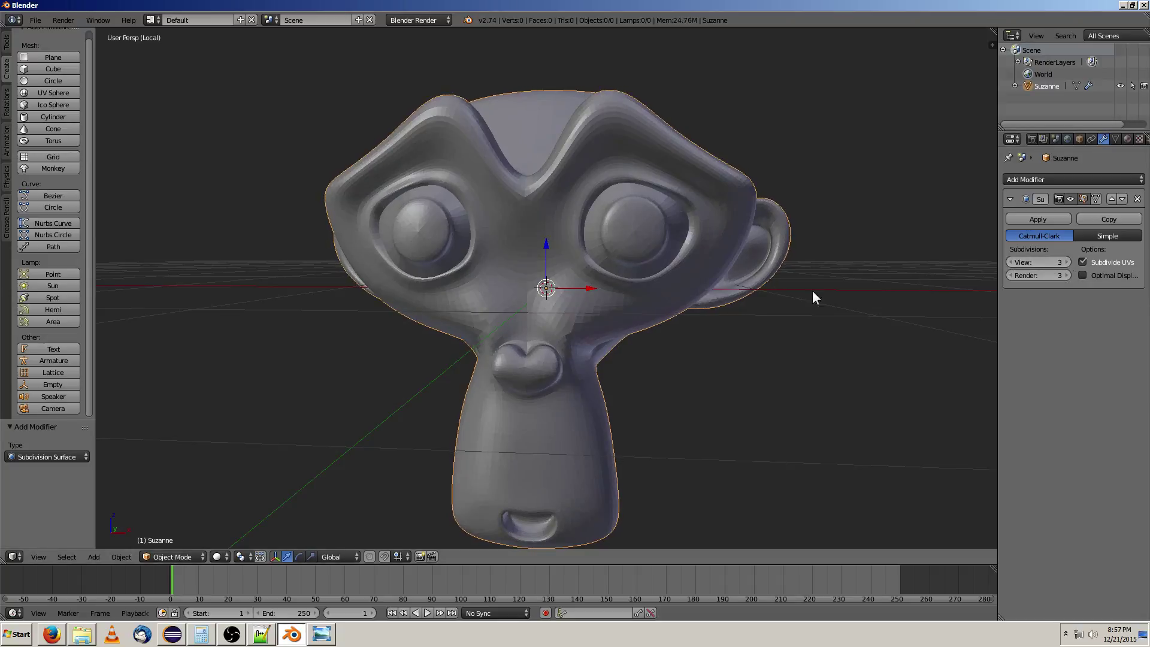
Step: Raise the Subdivision Surface render level to 6
middle_click_drag(812, 289, 789, 269)
middle_click_drag(957, 261, 931, 287)
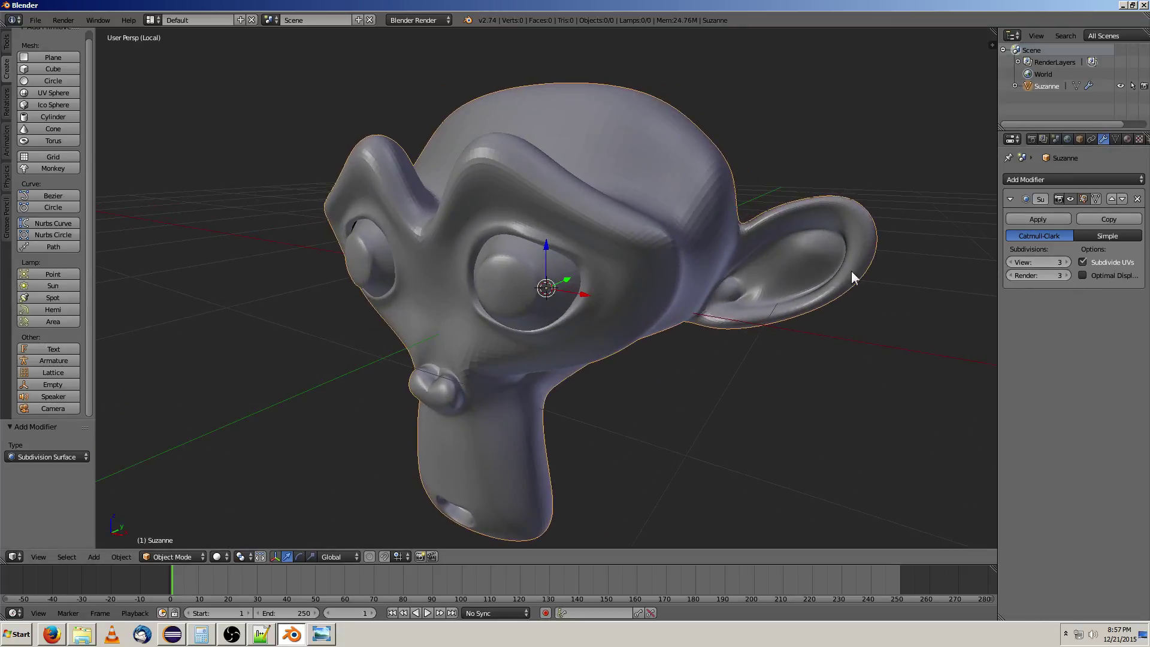
left_click(1066, 275)
left_click(1066, 275)
left_click(1068, 274)
Step: Lower viewport subdivisions to 1, inspect Suzanne from other angles, then restore View 3
left_click(1011, 263)
left_click(1011, 262)
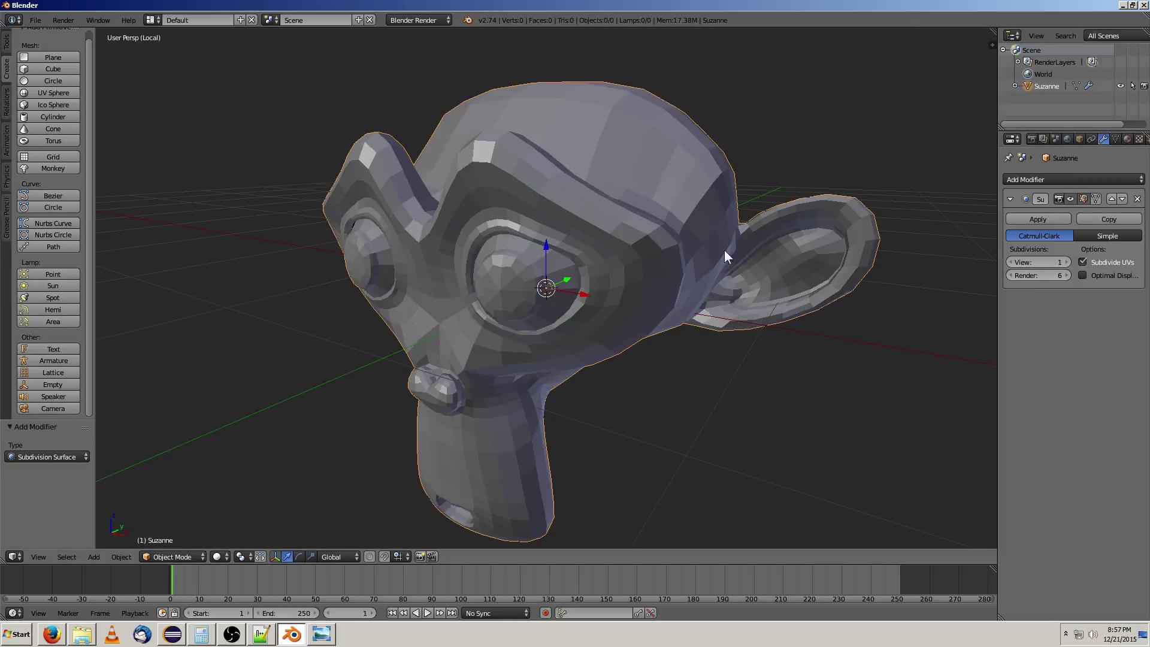
middle_click_drag(838, 287, 924, 288)
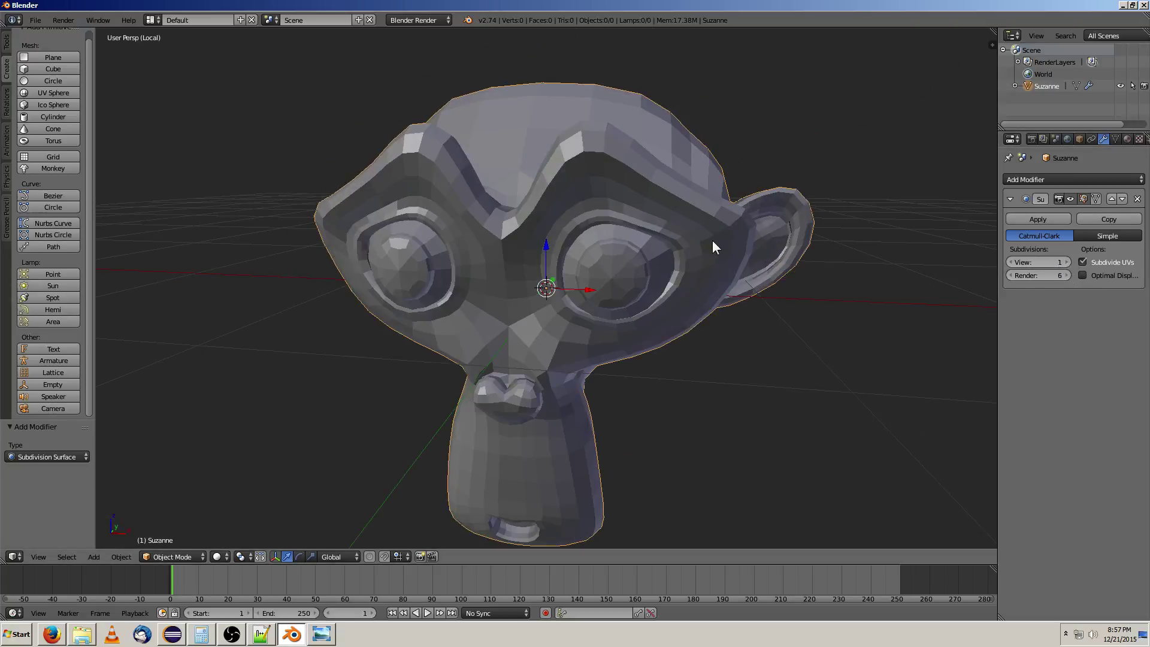
middle_click_drag(737, 249, 816, 275)
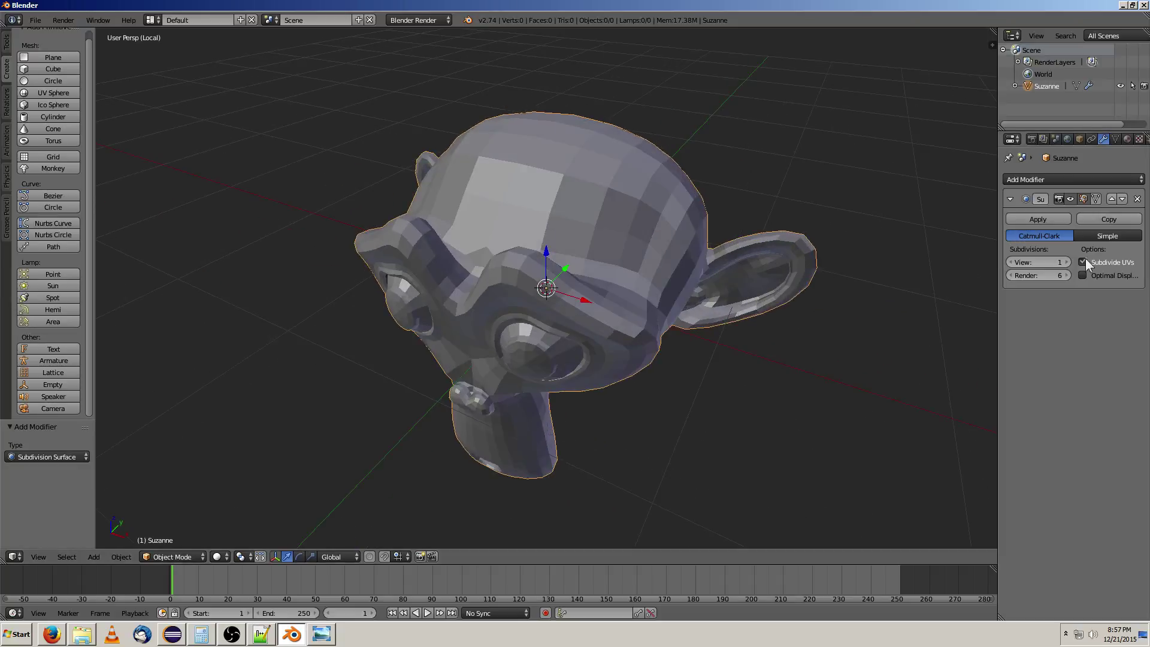
left_click(1066, 261)
left_click(1066, 262)
middle_click_drag(748, 287, 715, 302)
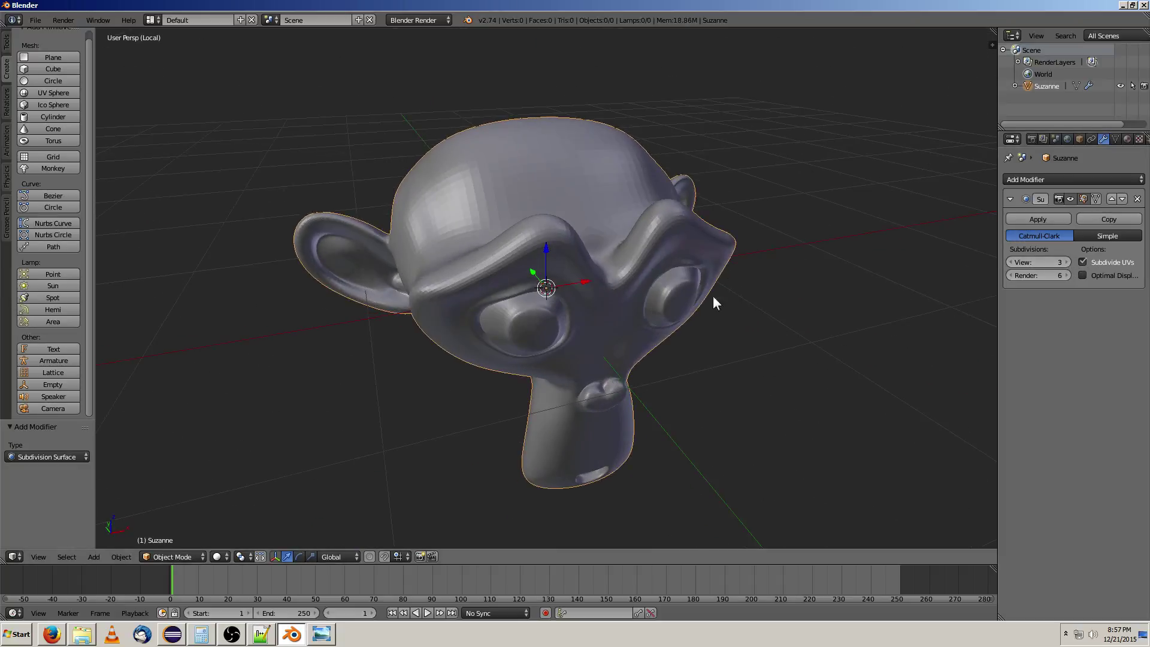
left_click(1029, 217)
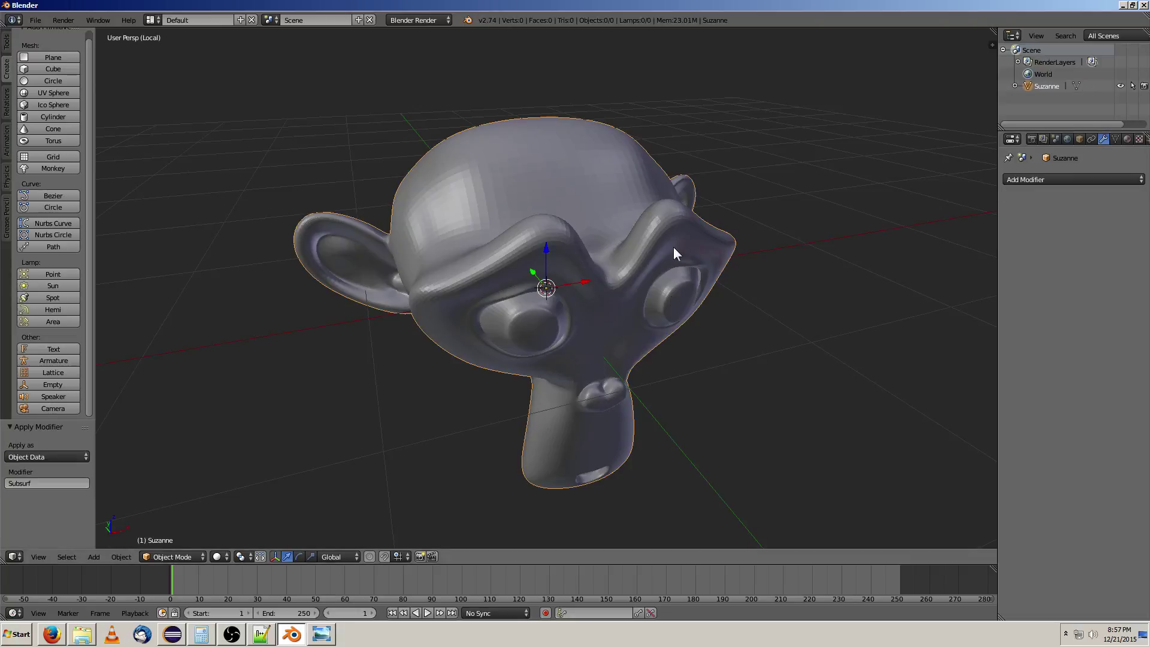
middle_click_drag(673, 247, 500, 218)
key("Tab")
scroll(525, 249, "up", 5)
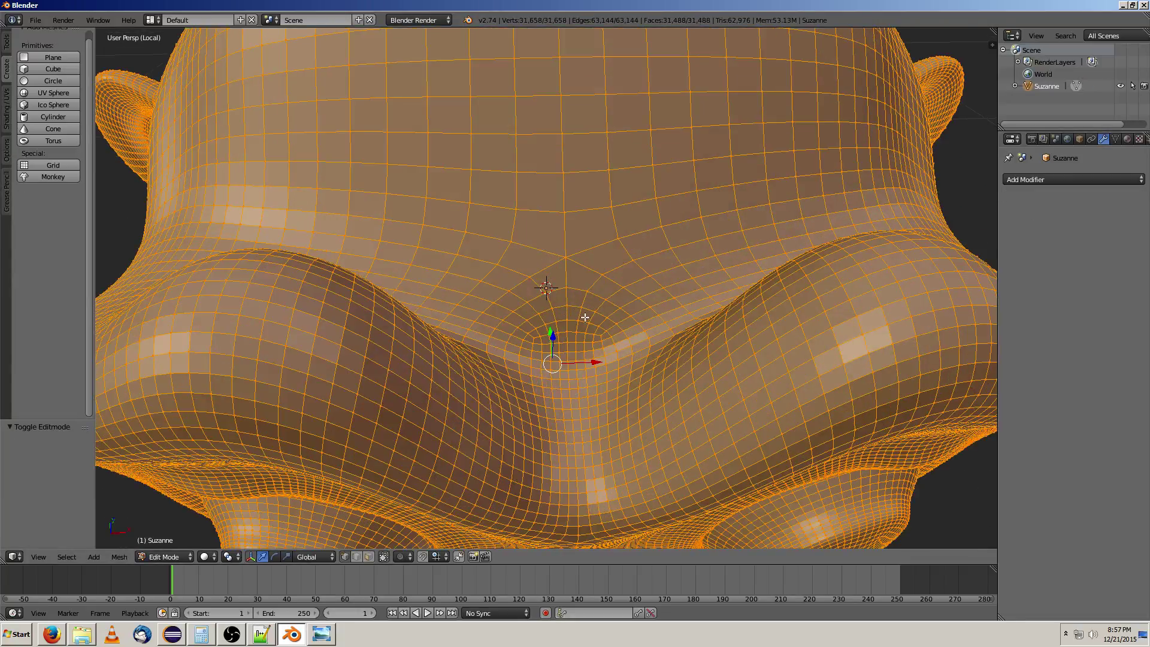
right_click(564, 207)
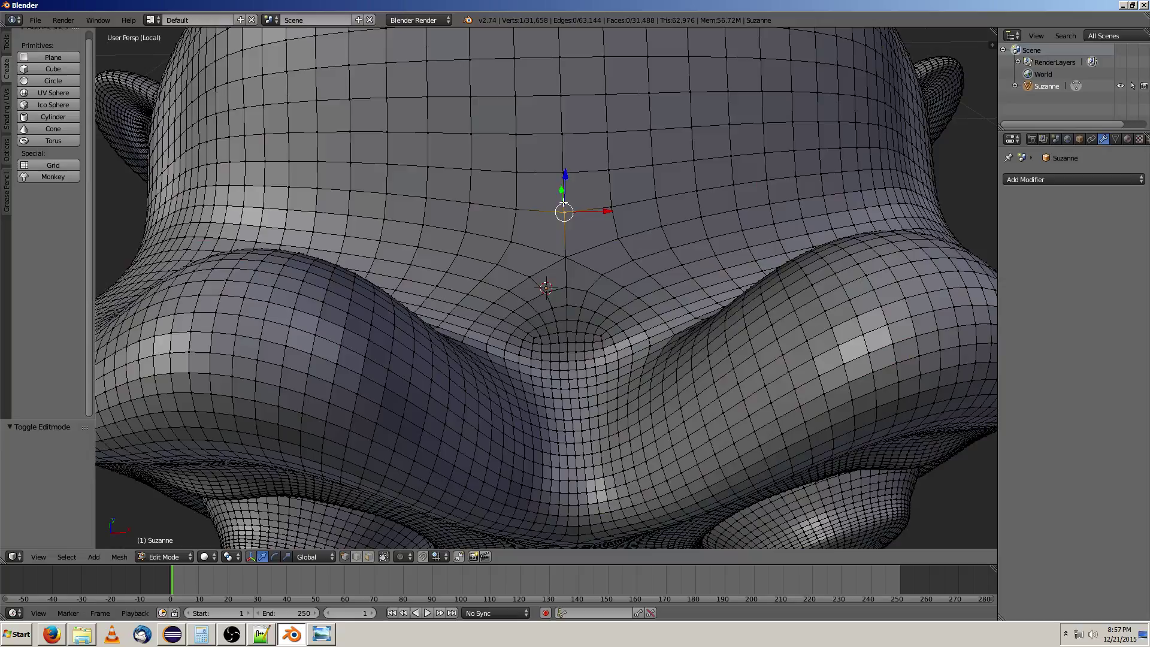
right_click(507, 142)
middle_click_drag(488, 218, 537, 180)
scroll(559, 206, "down", 5)
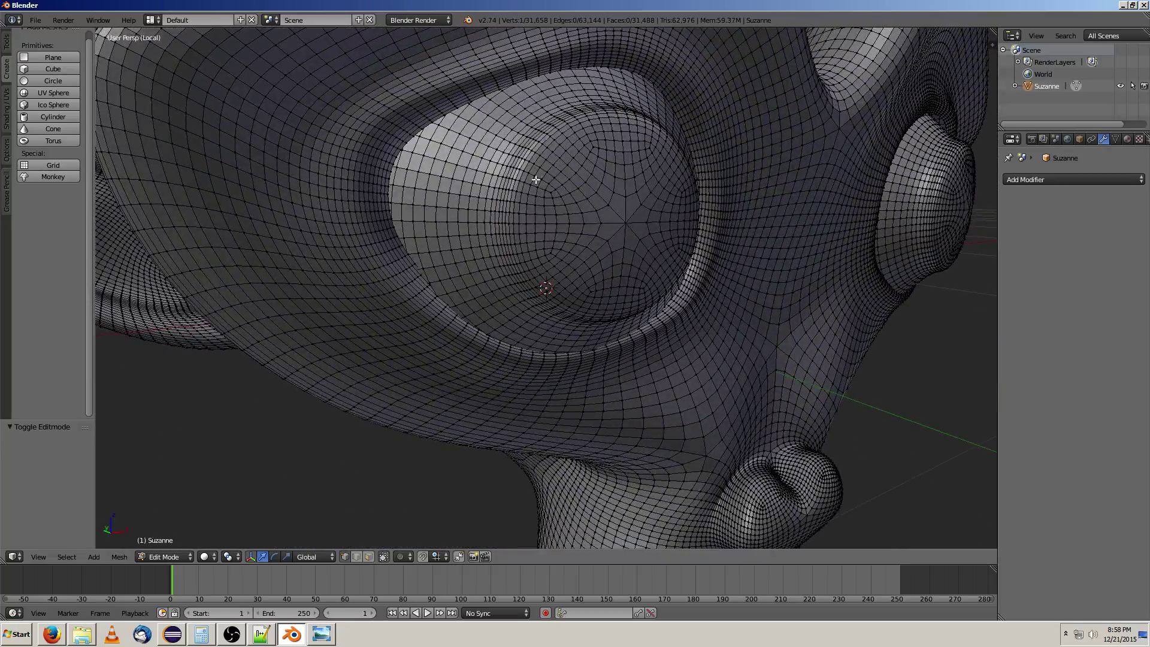
middle_click_drag(631, 223, 459, 167)
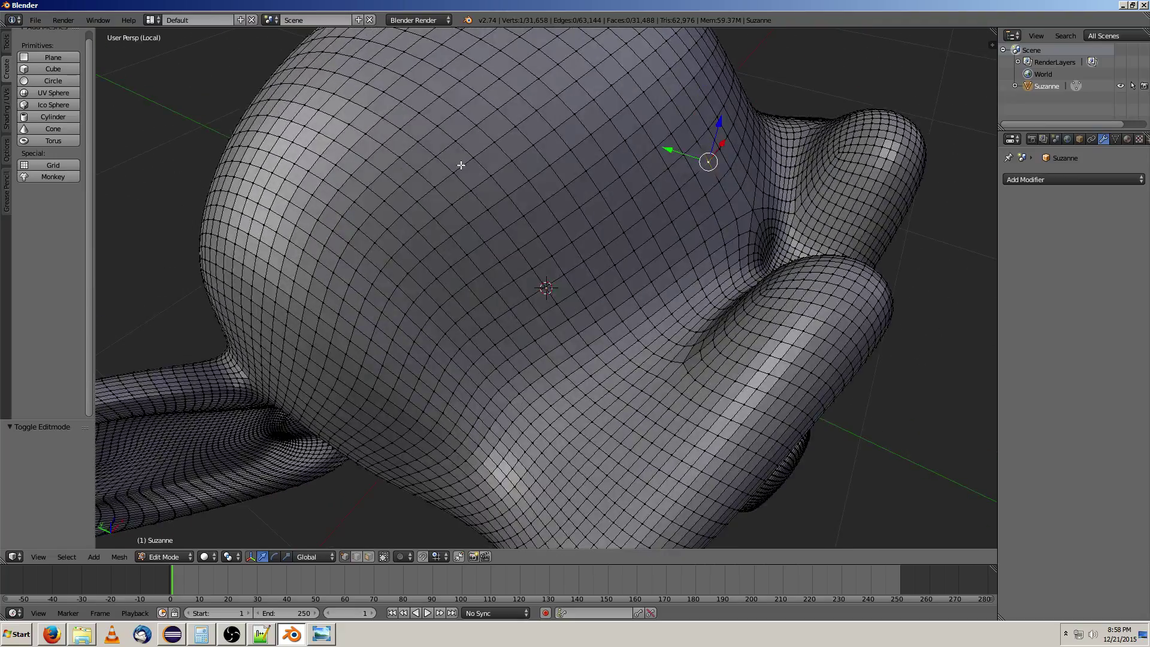
right_click(470, 283)
right_click(471, 225)
right_click(533, 310)
right_click(483, 354)
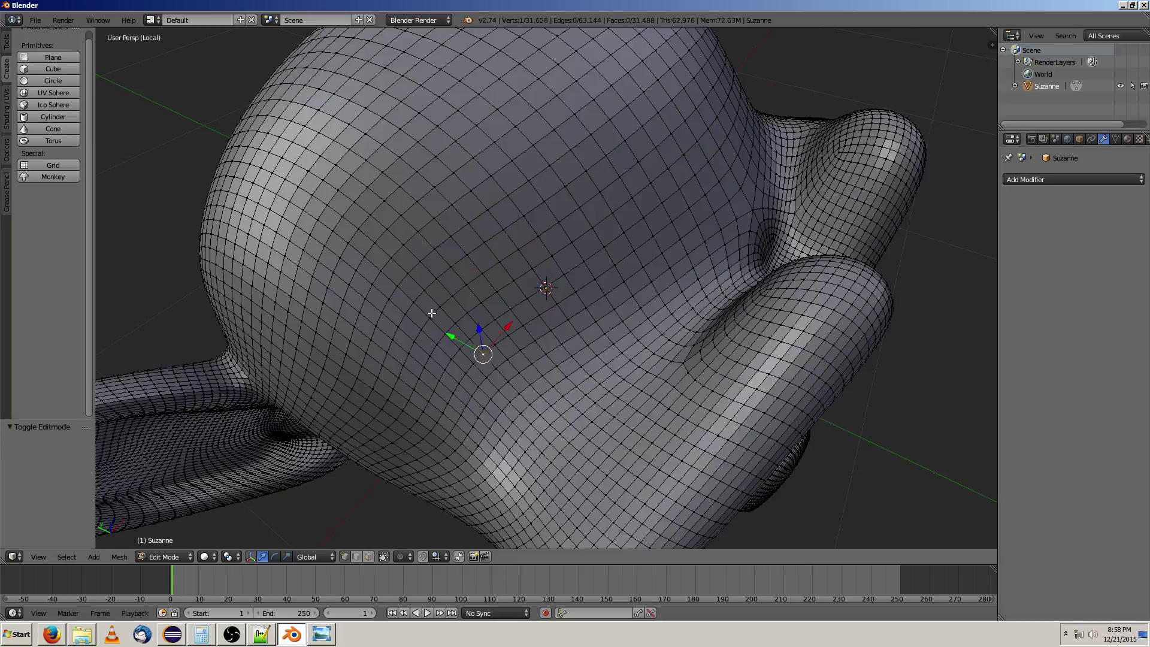
right_click(430, 315)
middle_click_drag(566, 359, 542, 302)
scroll(419, 210, "up", 2)
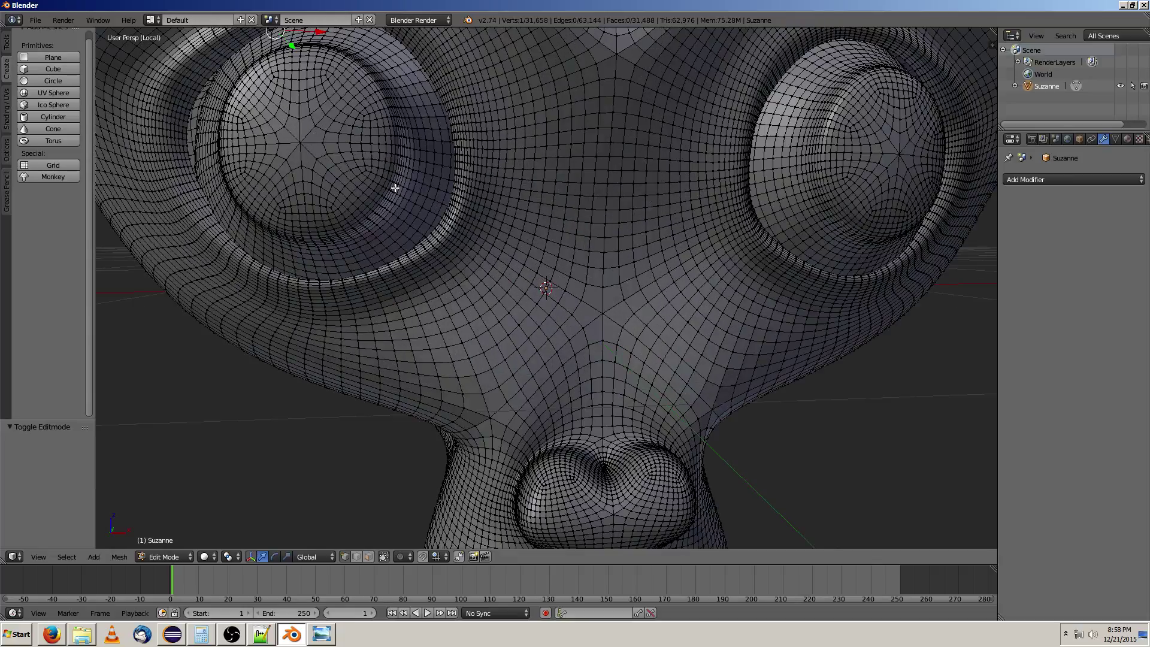
right_click(305, 149)
right_click(302, 169)
right_click(298, 169)
right_click(301, 169)
mouse_move(612, 238)
middle_mouse_down()
mouse_move(611, 162)
mouse_move(606, 219)
middle_mouse_up()
right_click(547, 401)
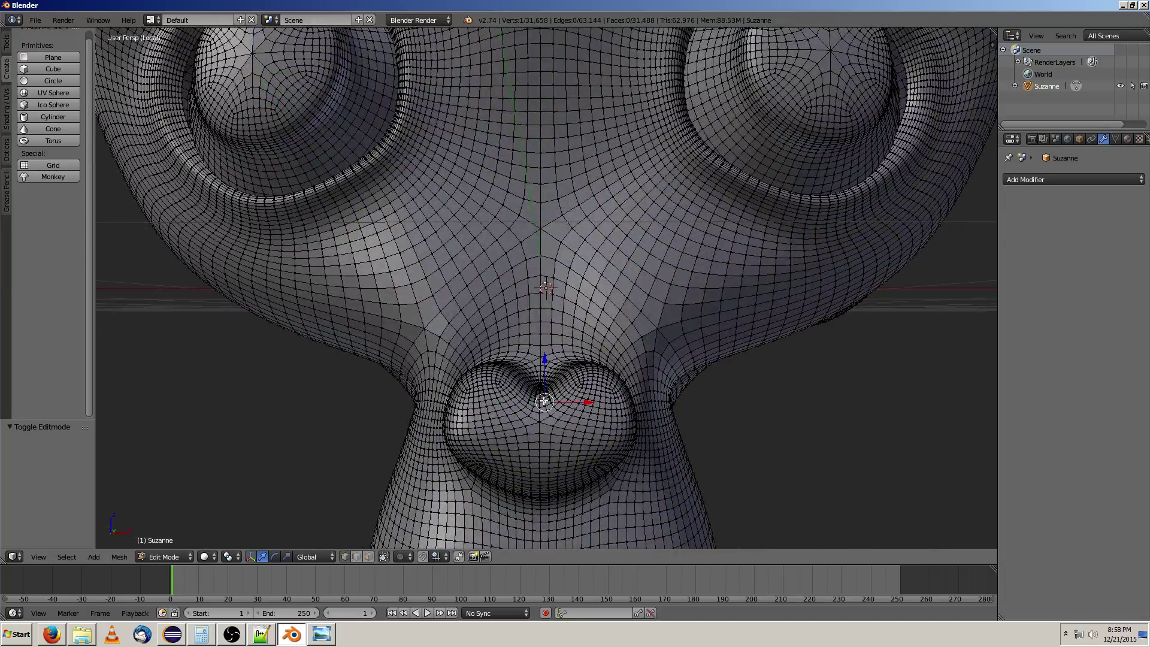
right_click(549, 446)
scroll(505, 282, "down", 4)
middle_click_drag(505, 282, 611, 325)
scroll(644, 295, "down", 3)
scroll(611, 325, "down", 5)
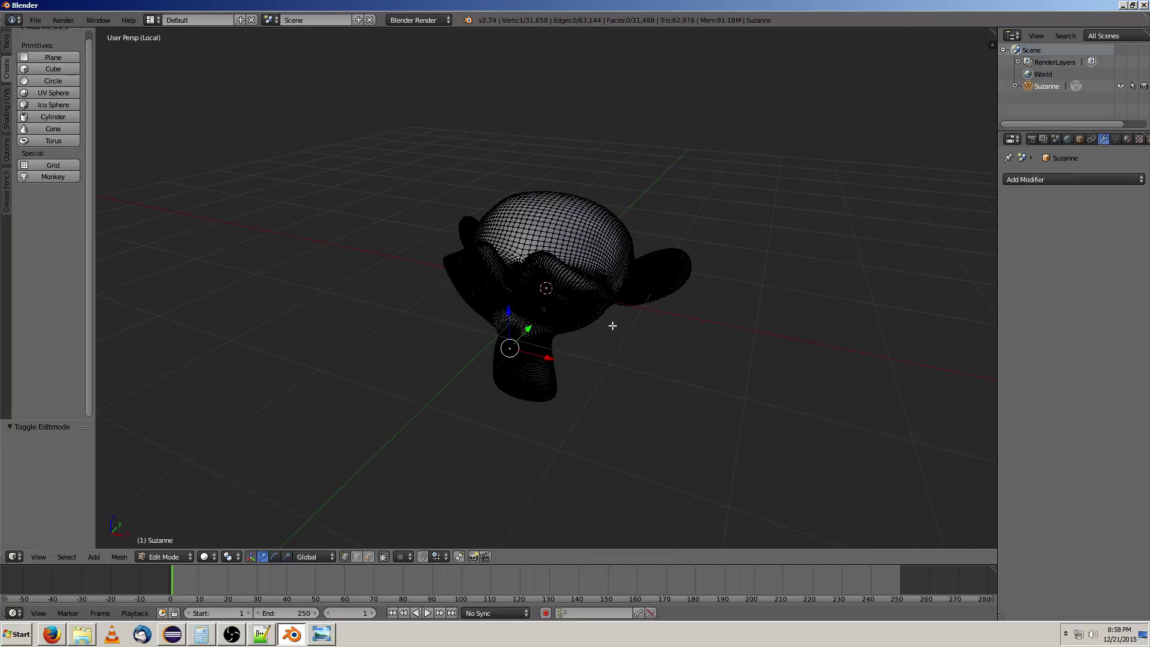
Step: Return to Object Mode and delete Suzanne, leaving only the empty grid
scroll(611, 334, "up", 6)
key("Tab")
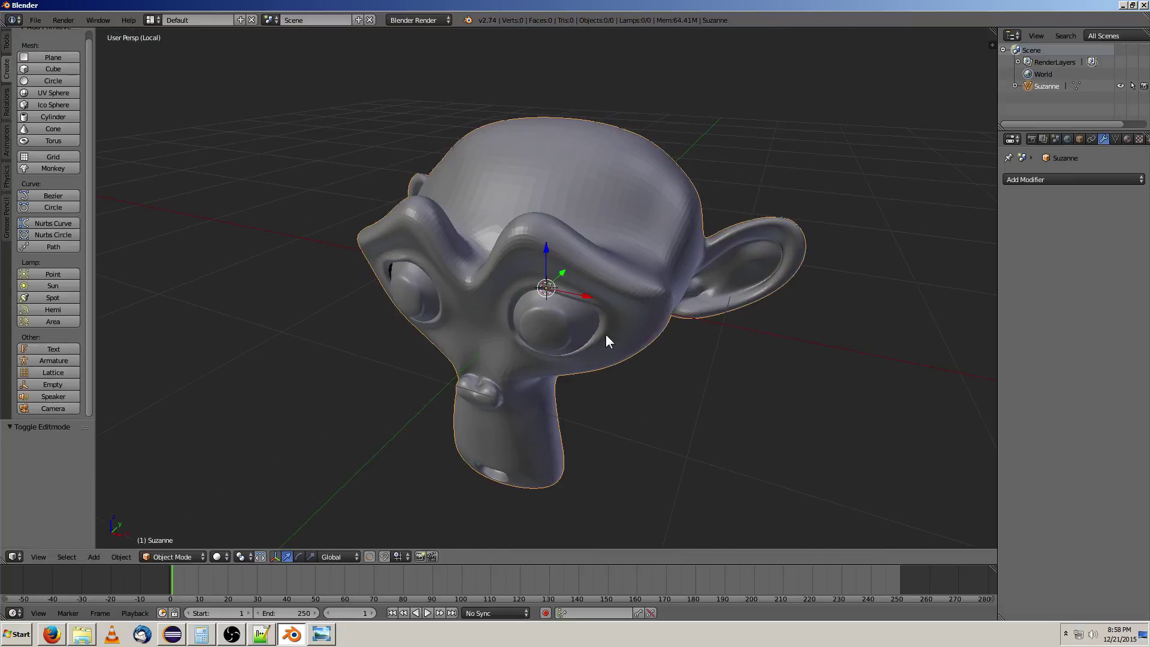
key("x")
left_click(605, 335)
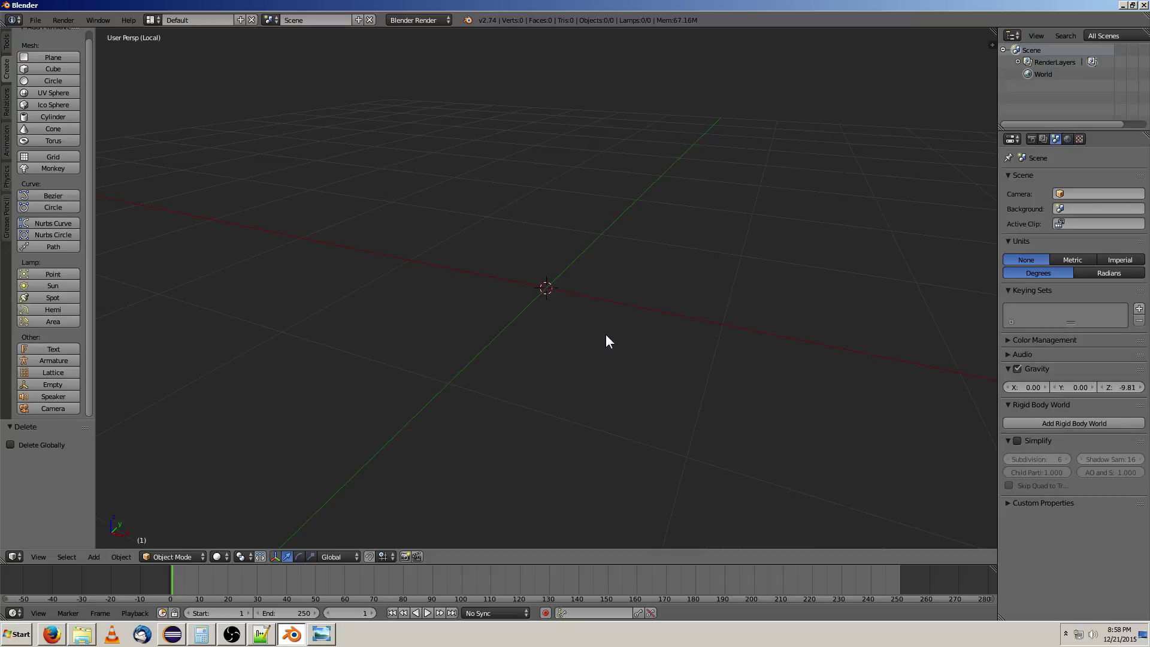